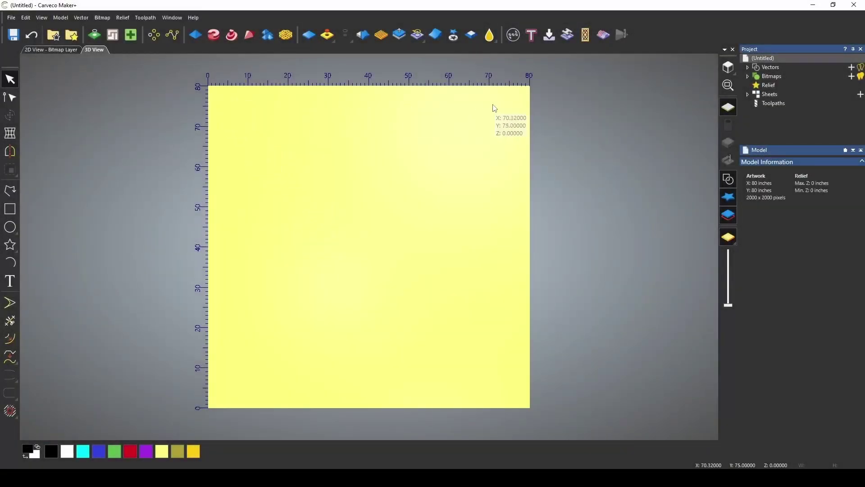
# Step: Draw a five-pointed star near the artwork's centre, with radii of about 21.2 and 8.3 inches
pyautogui.click(10, 245)
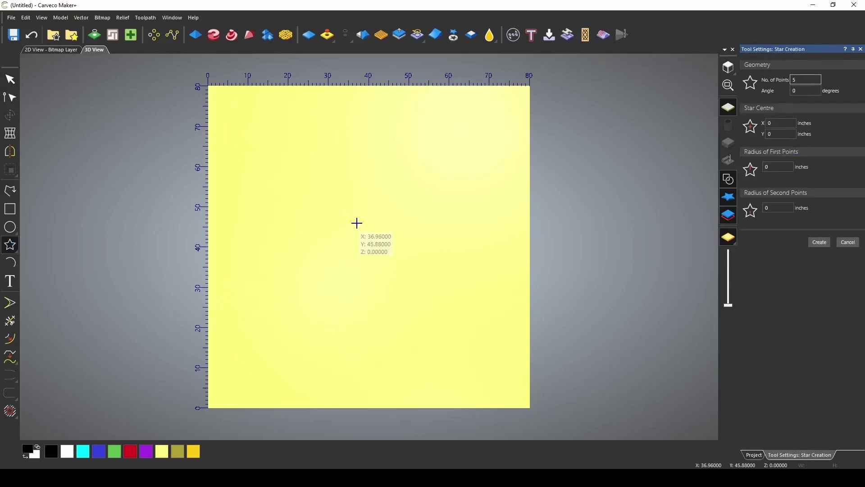
pyautogui.moveTo(357, 223); pyautogui.dragTo(365, 307)
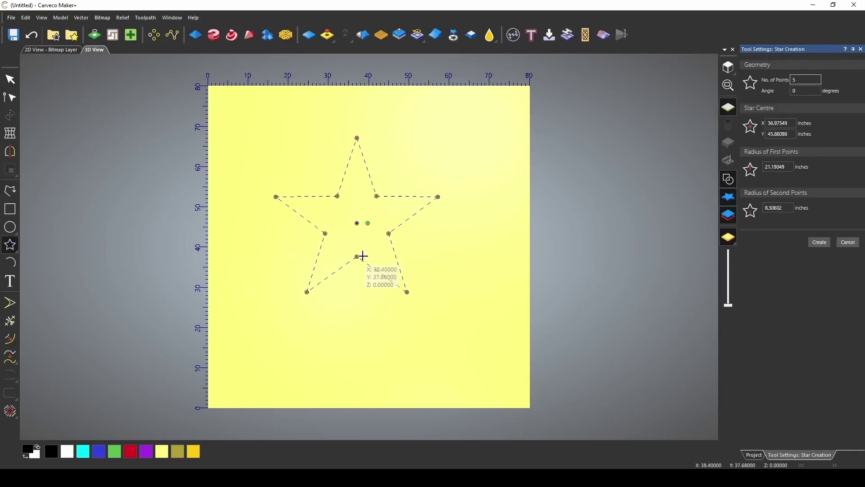
pyautogui.click(361, 256)
pyautogui.press('Return')
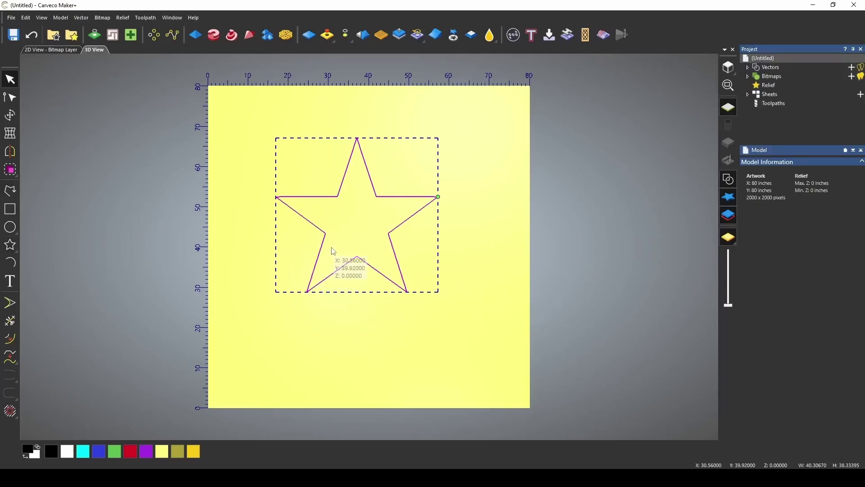
# Step: Start the Shape Editor on the star and give its plane profile a start height of 1 inch
pyautogui.click(196, 40)
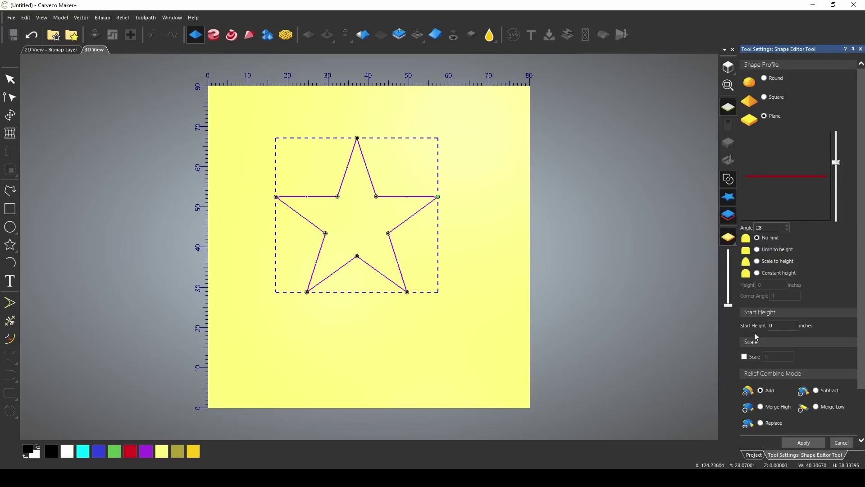
pyautogui.scroll(3, 364, 299)
pyautogui.click(793, 325)
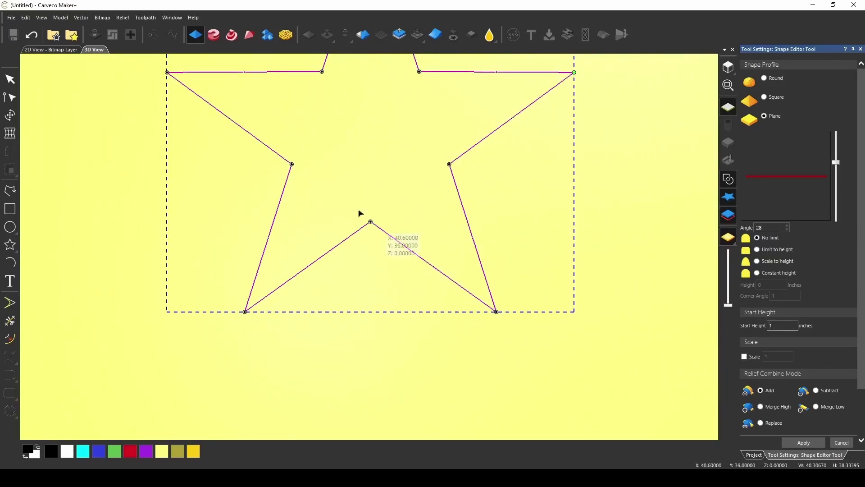
# Step: Examine the raised star's vertical edges up close and from an angled view
pyautogui.scroll(5, 370, 223)
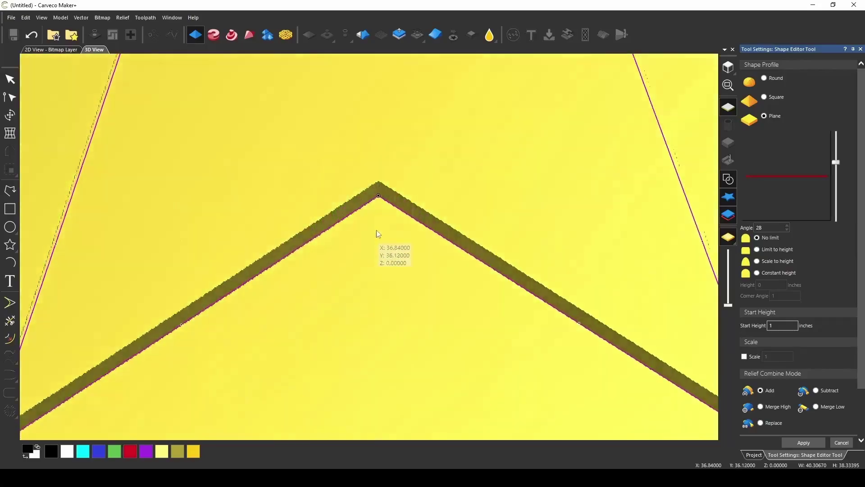
pyautogui.scroll(-6, 377, 211)
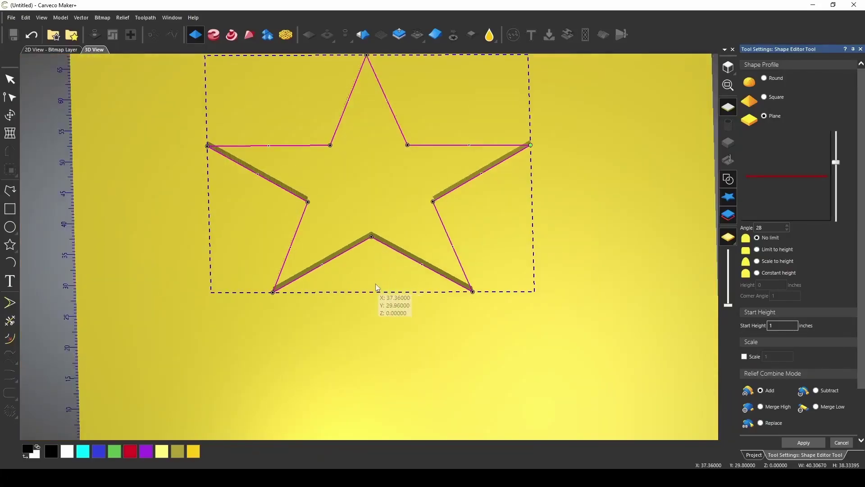
pyautogui.scroll(4, 376, 263)
pyautogui.scroll(2, 383, 293)
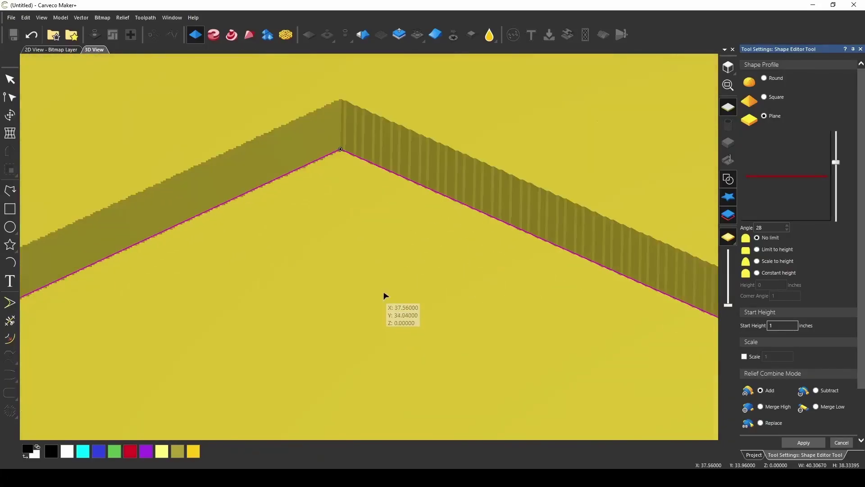
pyautogui.scroll(-2, 355, 235)
pyautogui.scroll(-4, 347, 226)
pyautogui.scroll(3, 373, 239)
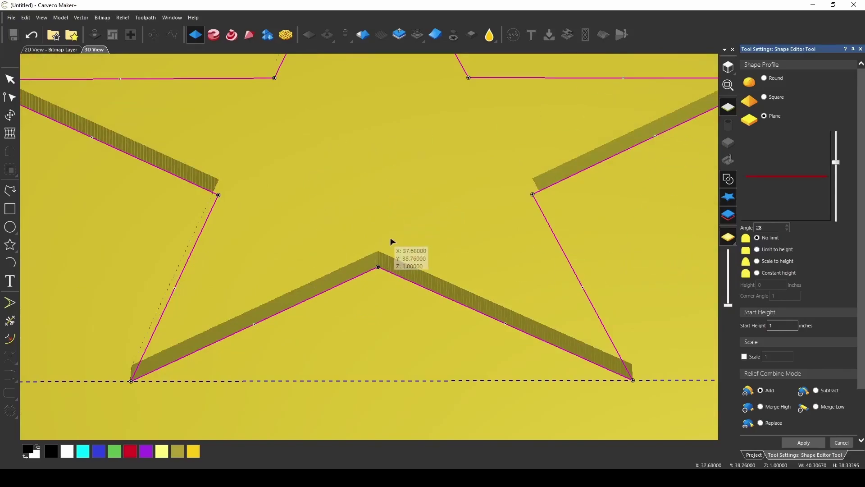
# Step: Preview the Subtract, Merge High, Merge Low and Replace relief combine modes on the star, and return to Add
pyautogui.click(817, 391)
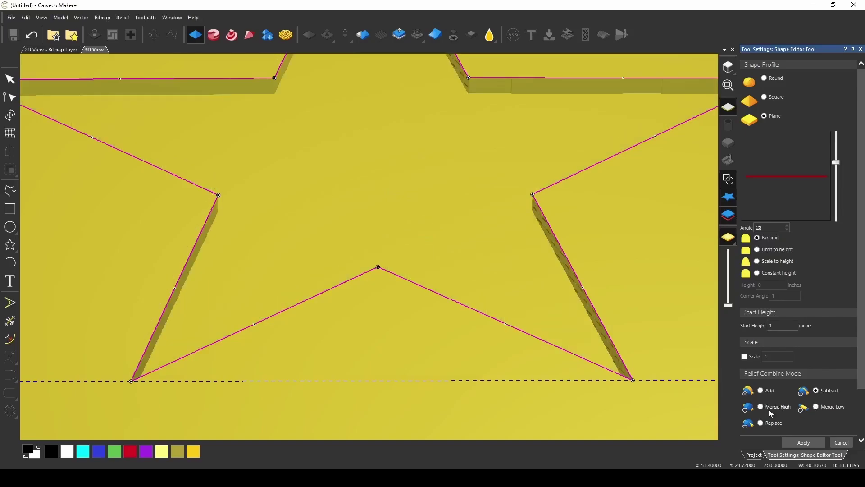
pyautogui.click(763, 409)
pyautogui.click(816, 407)
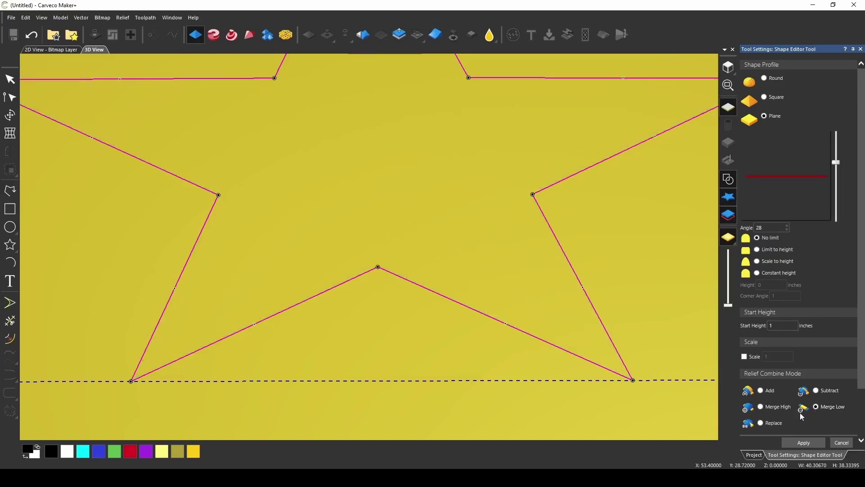
pyautogui.click(762, 423)
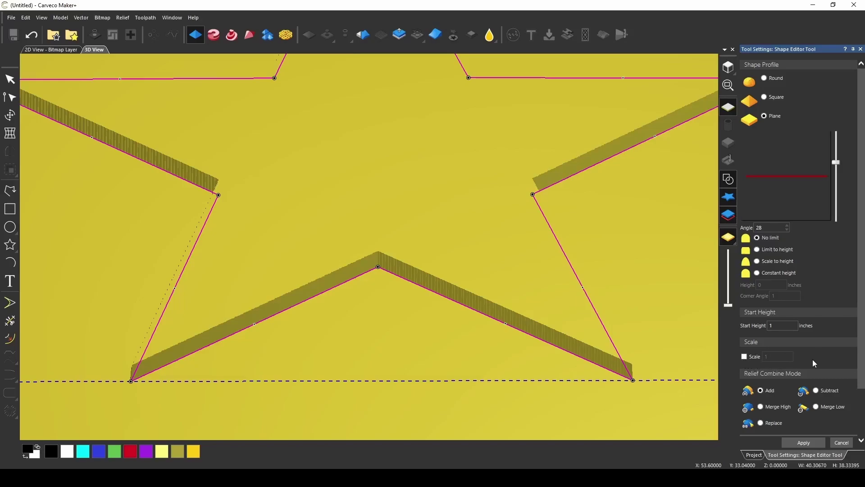
# Step: Reshape the raised star by moving its lower inner node upward and its upper-left inner node inward
pyautogui.scroll(-2, 810, 361)
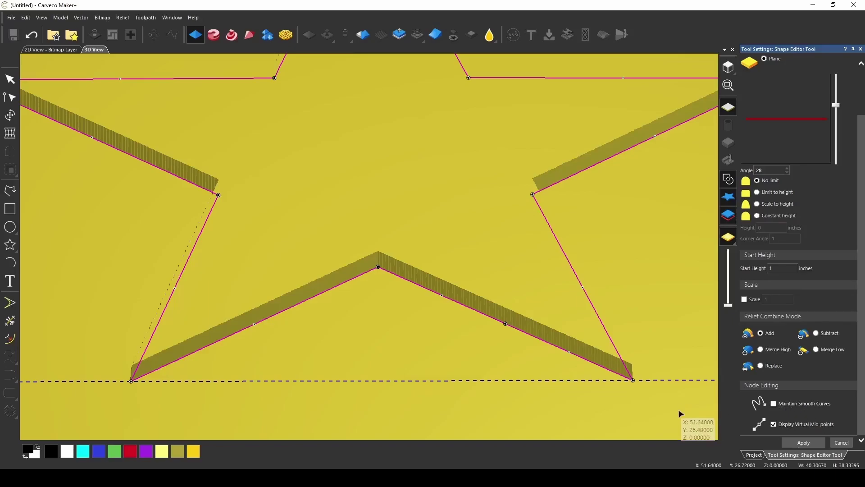
pyautogui.scroll(-5, 395, 230)
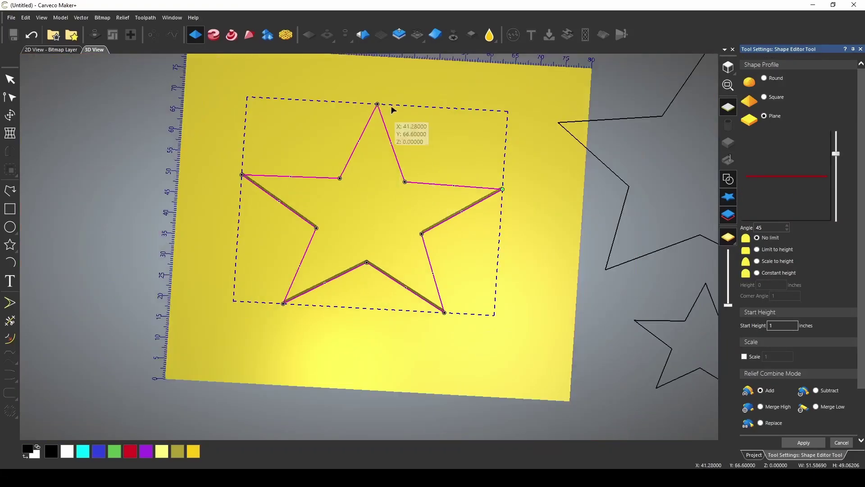
pyautogui.scroll(3, 390, 106)
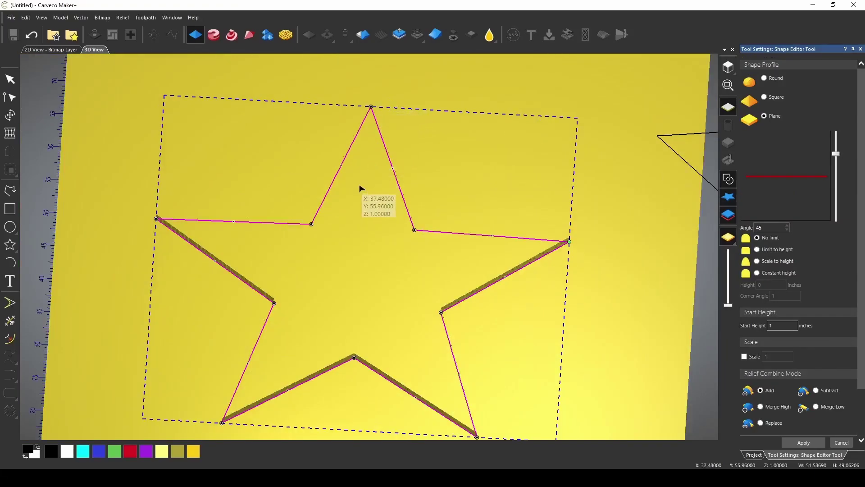
pyautogui.scroll(4, 371, 154)
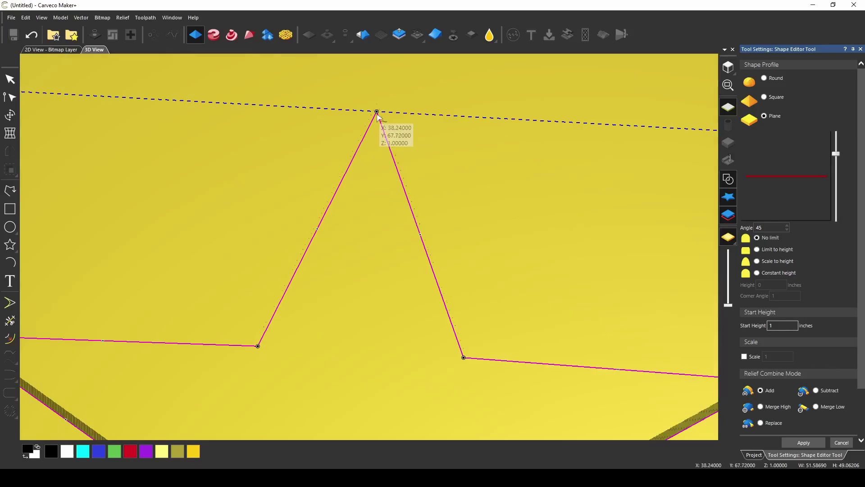
pyautogui.scroll(-1, 362, 285)
pyautogui.scroll(-5, 367, 363)
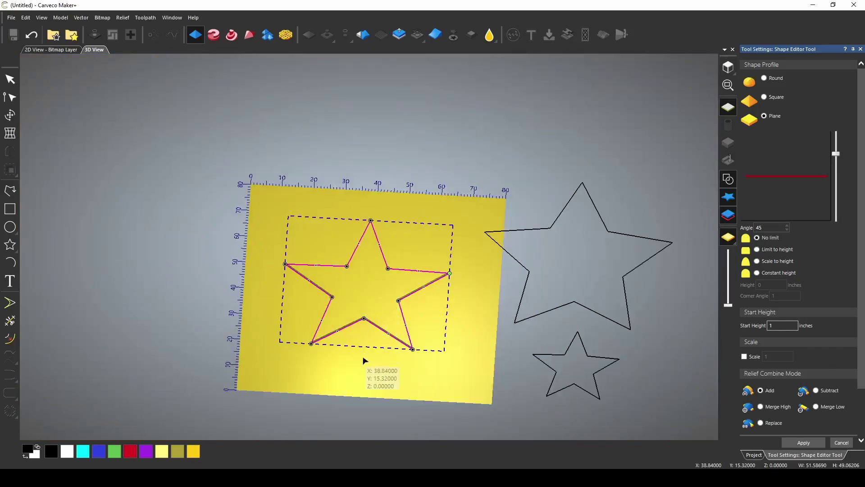
pyautogui.scroll(6, 367, 320)
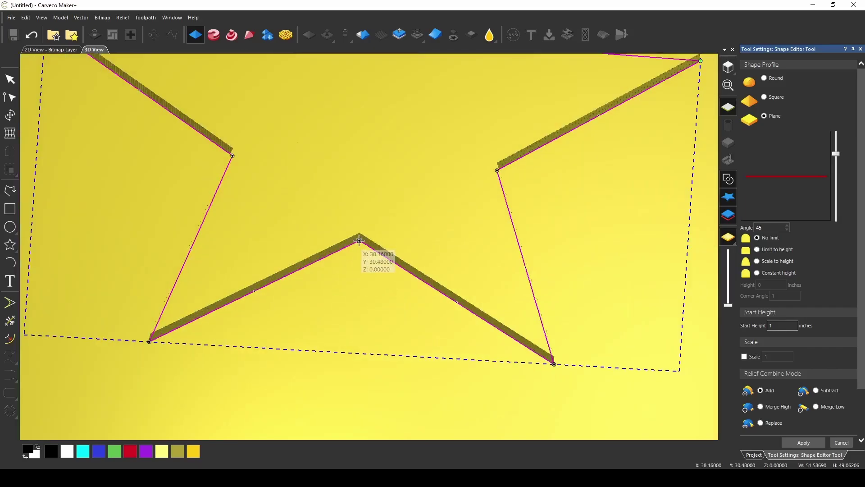
pyautogui.moveTo(359, 241); pyautogui.dragTo(365, 205)
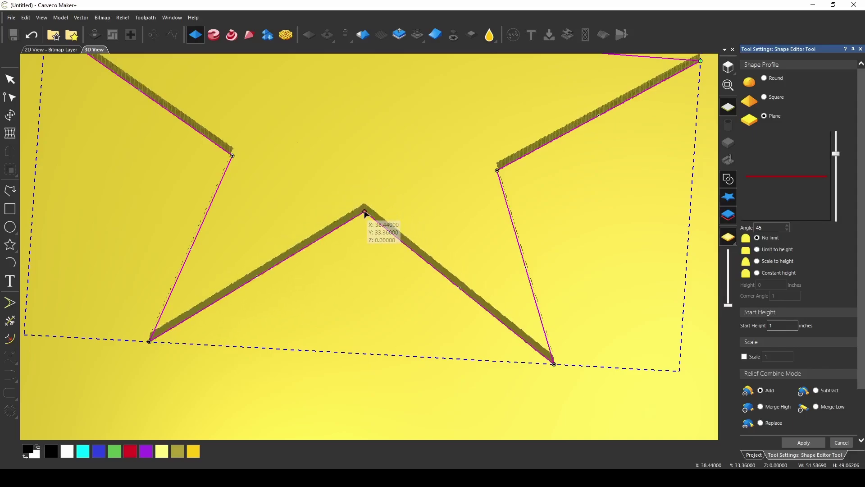
pyautogui.scroll(-2, 366, 180)
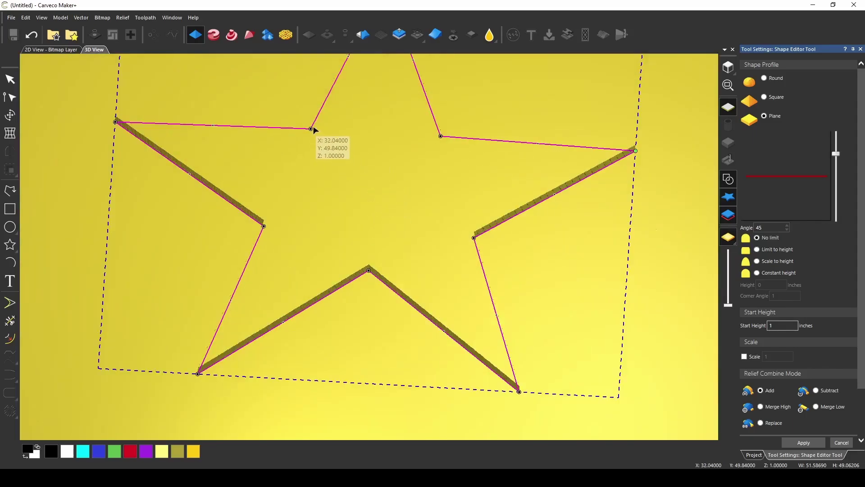
pyautogui.moveTo(311, 129); pyautogui.dragTo(328, 148)
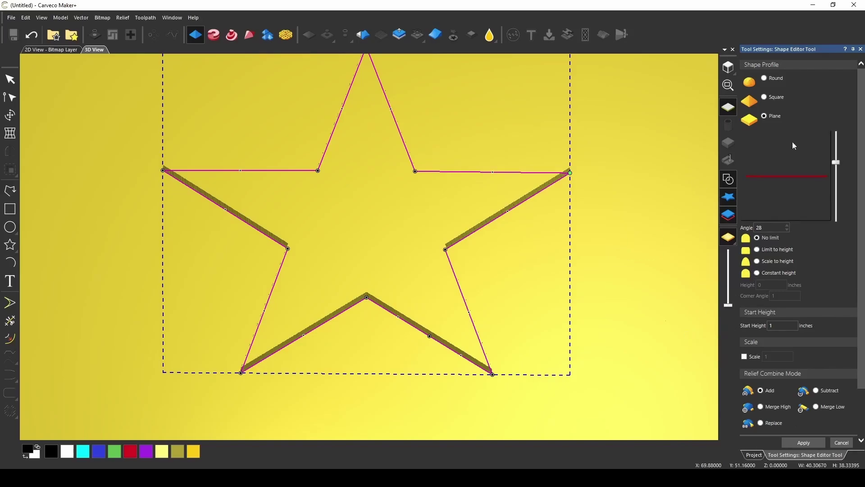
# Step: Switch the star's shape profile to Square and clear its start height
pyautogui.click(764, 98)
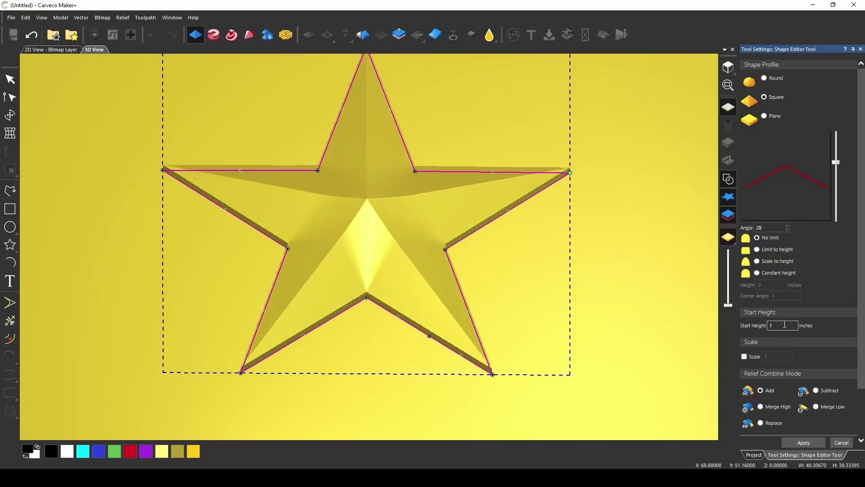
pyautogui.scroll(5, 401, 270)
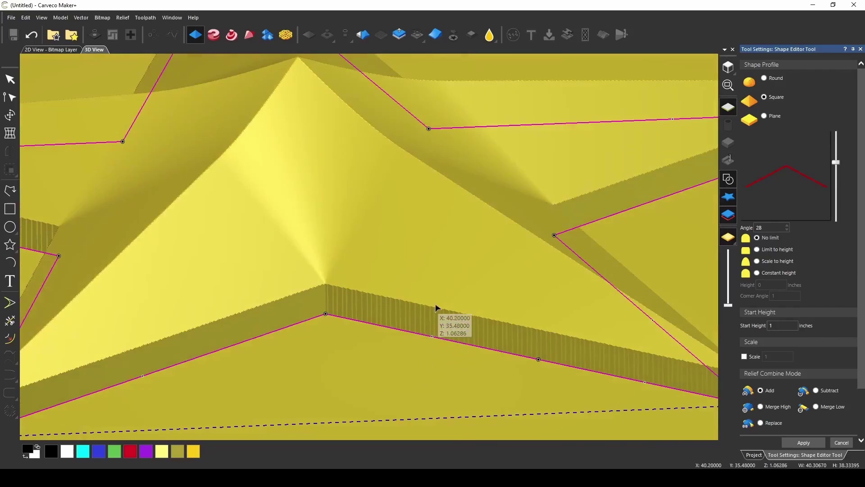
pyautogui.doubleClick(782, 325)
pyautogui.press('BackSpace')
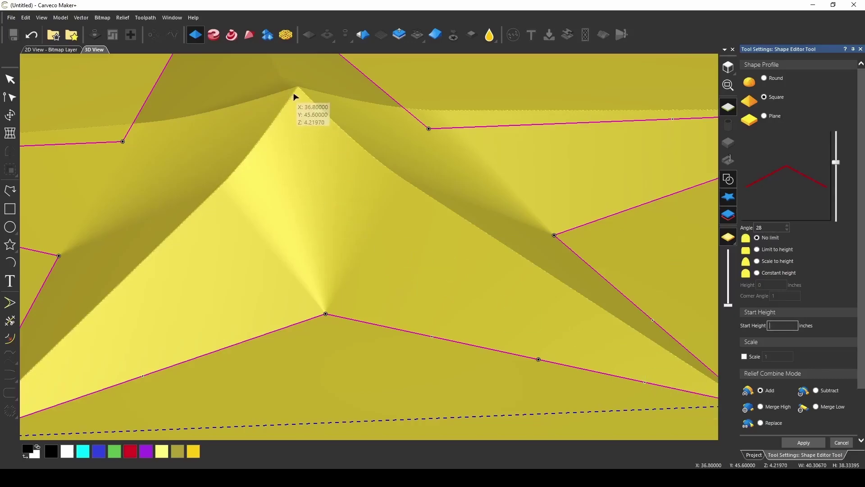
# Step: Lower the square profile's angle to -6 degrees and inspect the recessed star from the side
pyautogui.moveTo(836, 162); pyautogui.dragTo(835, 177)
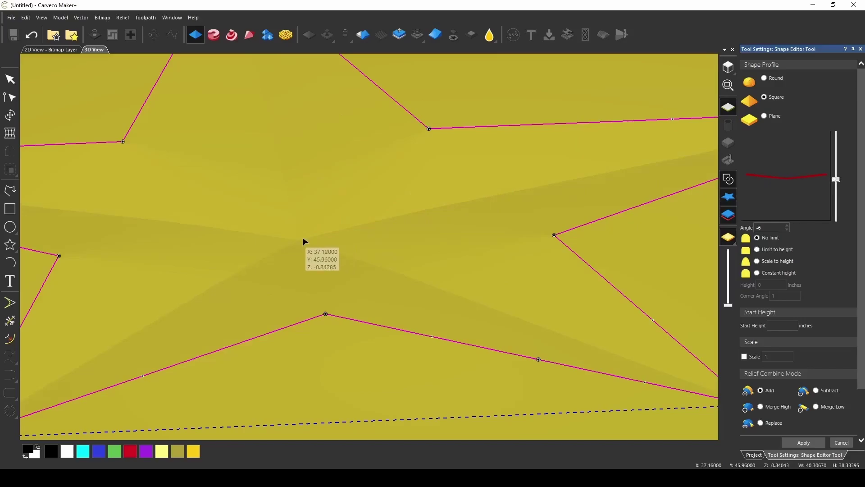
pyautogui.moveTo(322, 373); pyautogui.dragTo(335, 311, button='middle')
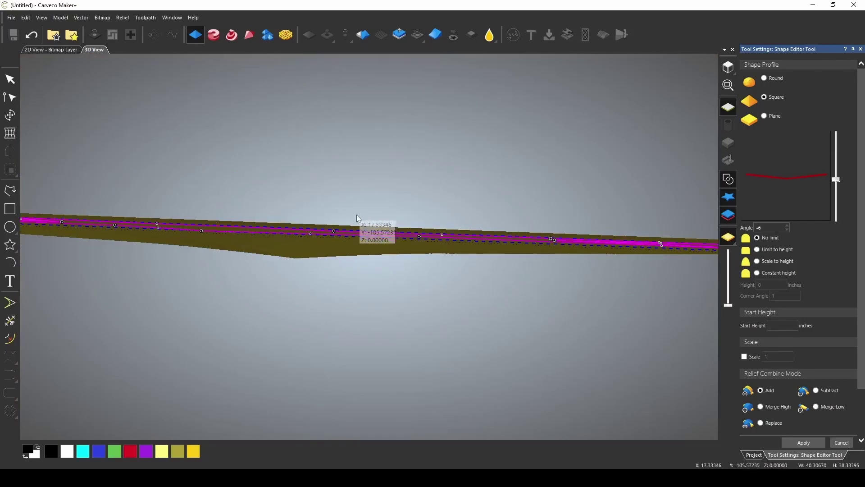
pyautogui.moveTo(356, 217); pyautogui.dragTo(331, 271, button='middle')
pyautogui.scroll(-4, 329, 217)
pyautogui.scroll(-1, 329, 218)
pyautogui.scroll(1, 329, 207)
pyautogui.scroll(1, 353, 217)
pyautogui.scroll(1, 331, 271)
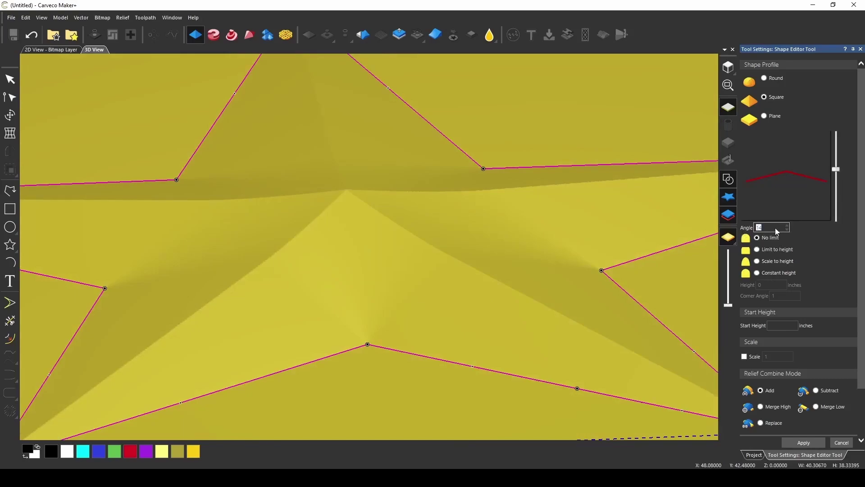
# Step: Try profile angles of 20 and 30 degrees, and limit the star's height to 0.75 inches
pyautogui.write('20')
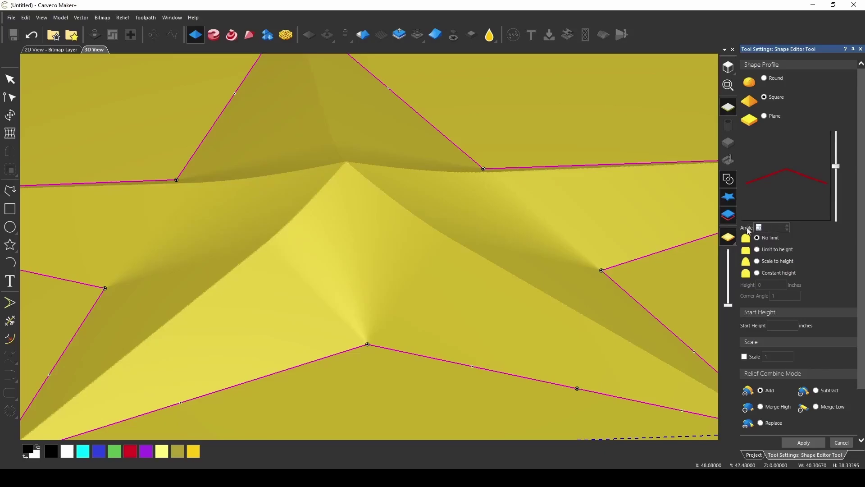
pyautogui.press('Return')
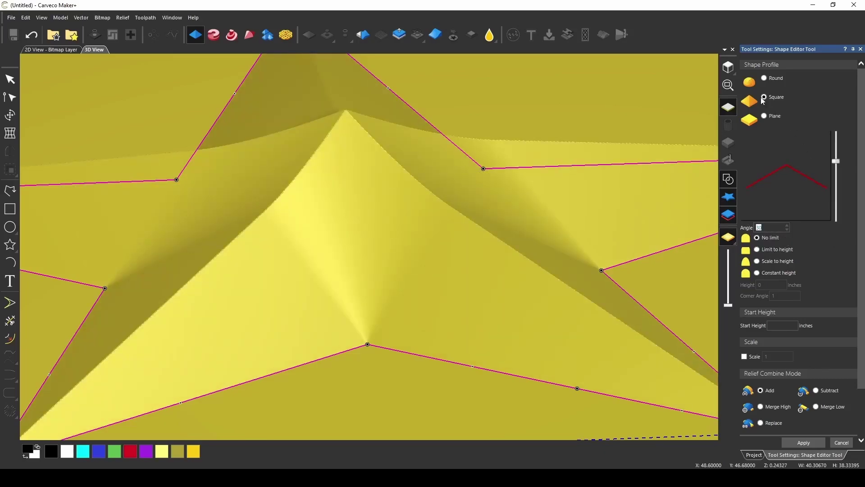
pyautogui.click(757, 249)
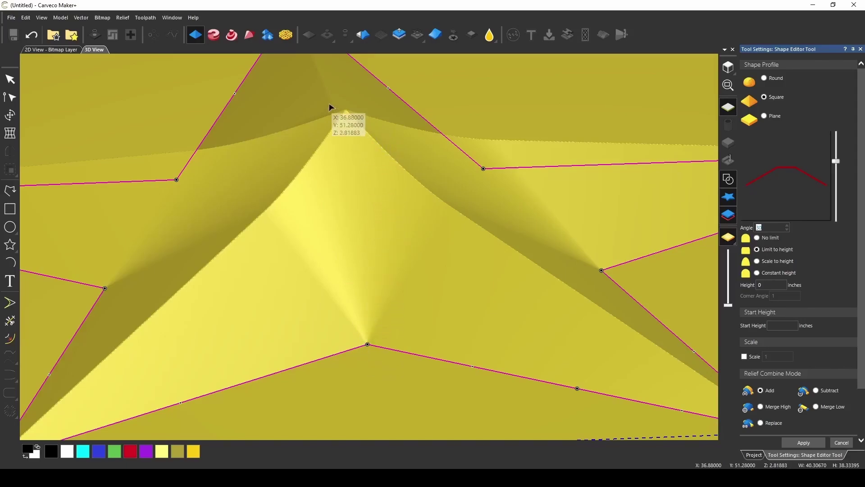
pyautogui.moveTo(764, 284); pyautogui.dragTo(747, 285)
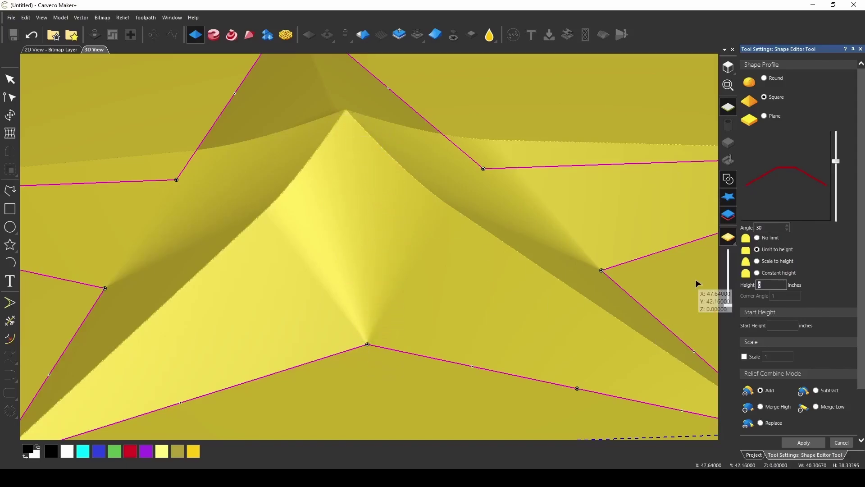
pyautogui.write('.75')
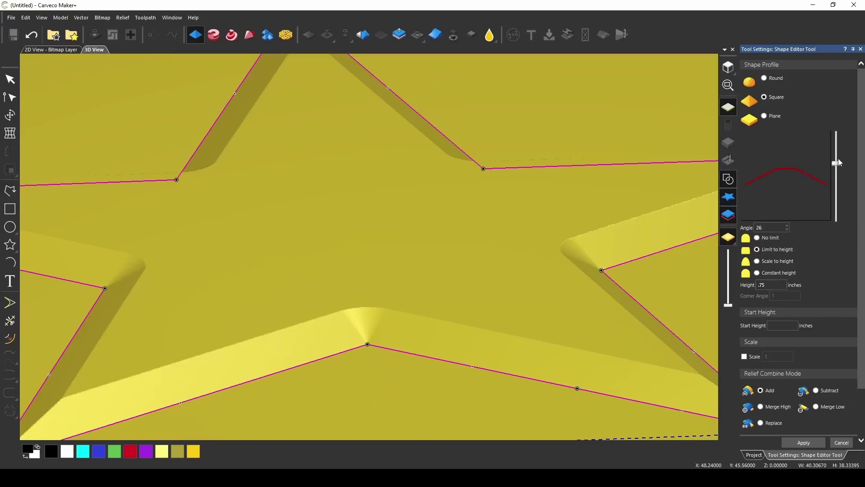
# Step: Steepen the height-limited star's sides to 53 and 86 degrees, ease the angle back, and compare the edges
pyautogui.moveTo(838, 159); pyautogui.dragTo(835, 146)
pyautogui.scroll(6, 361, 367)
pyautogui.scroll(-5, 398, 321)
pyautogui.moveTo(398, 321); pyautogui.dragTo(370, 423)
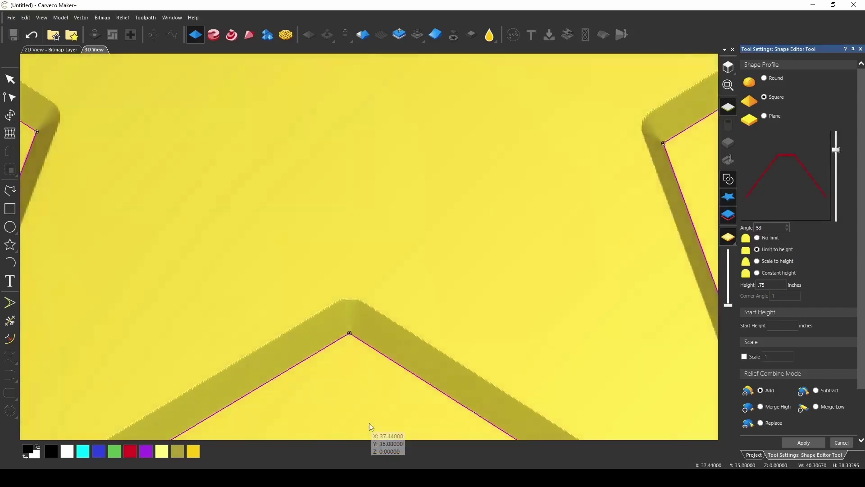
pyautogui.scroll(2, 369, 422)
pyautogui.moveTo(839, 148); pyautogui.dragTo(836, 133)
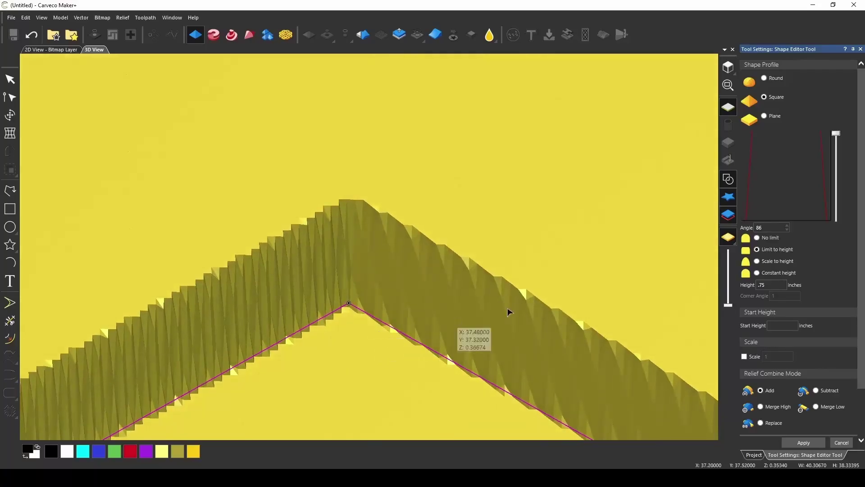
pyautogui.moveTo(836, 135); pyautogui.dragTo(836, 148)
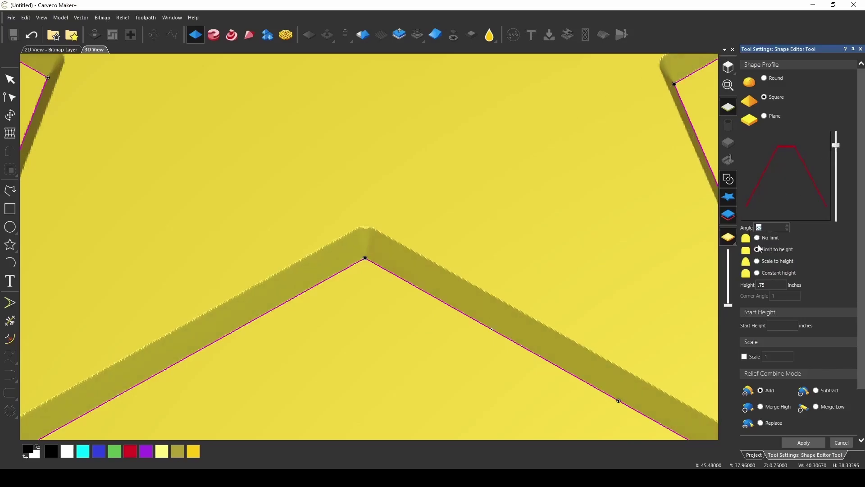
# Step: Set the height-limited star's angle to 60 and 89 degrees in turn, comparing the wall at the lower inner corner
pyautogui.scroll(5, 387, 288)
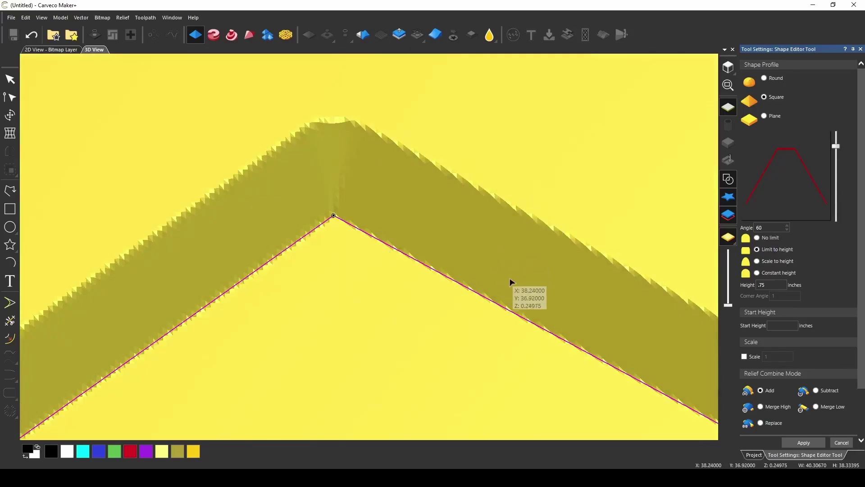
pyautogui.scroll(-5, 518, 303)
pyautogui.scroll(4, 377, 284)
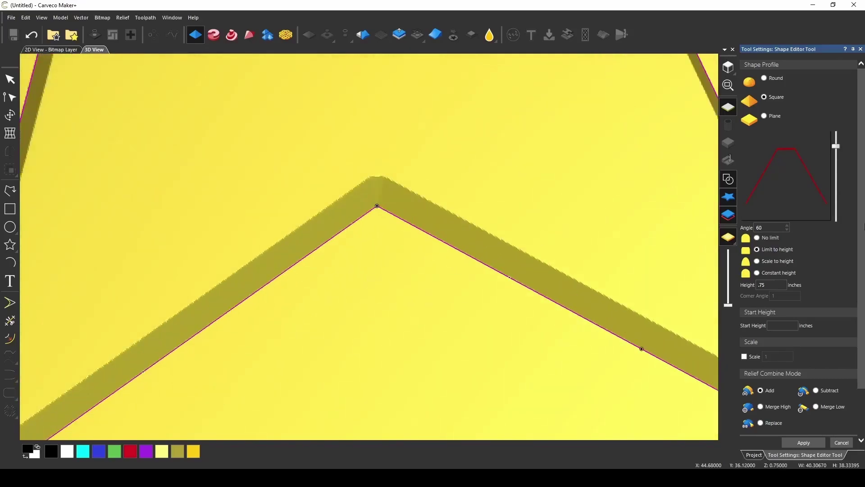
pyautogui.moveTo(836, 146); pyautogui.dragTo(836, 131)
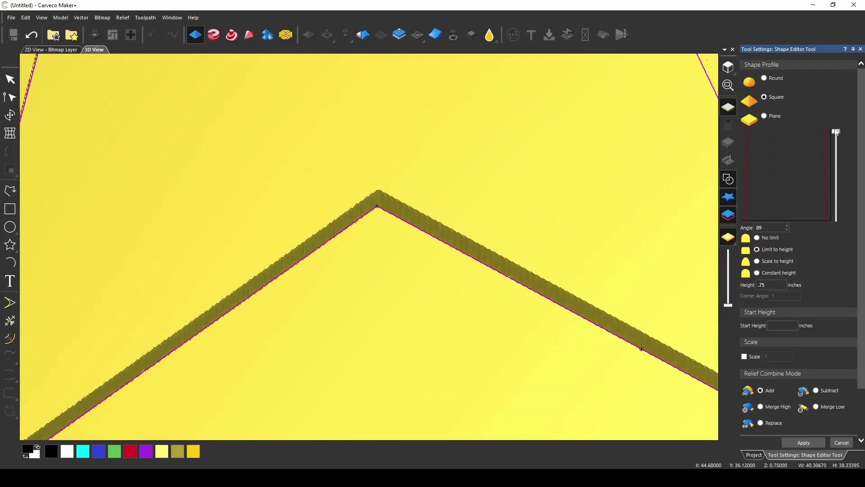
pyautogui.scroll(3, 429, 175)
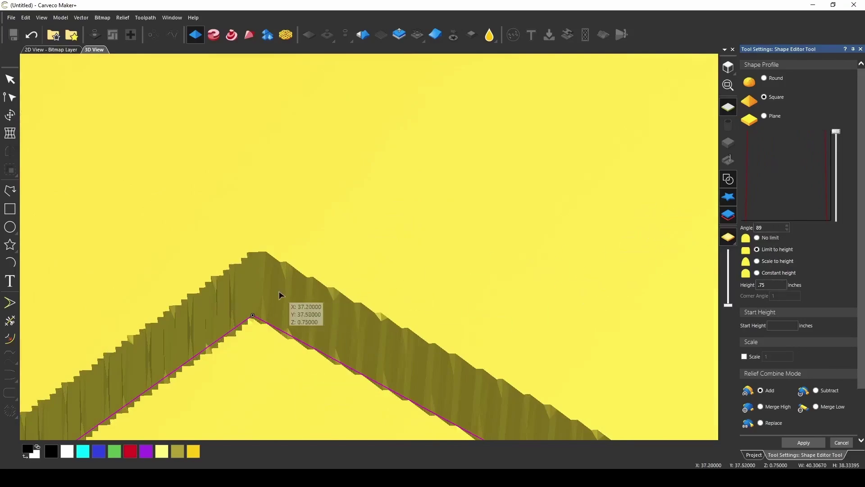
pyautogui.scroll(2, 271, 302)
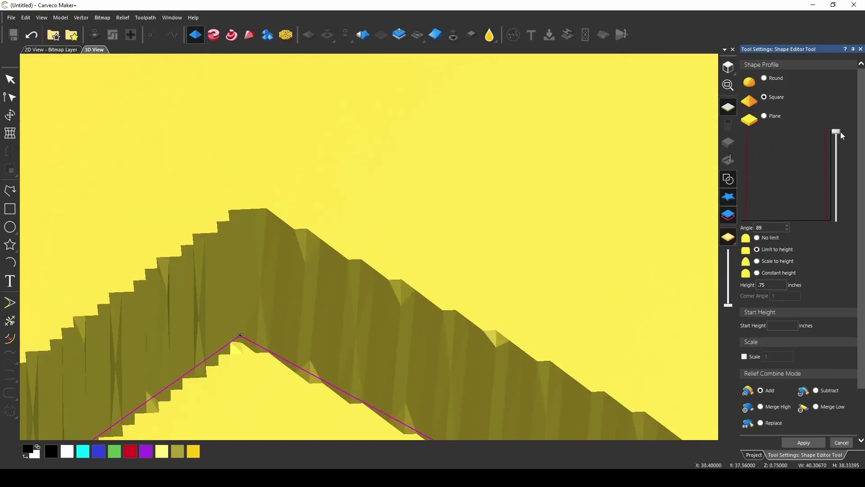
# Step: Ease the star's side angle to 79 degrees and inspect the edges close up and across the whole star
pyautogui.moveTo(840, 131); pyautogui.dragTo(839, 136)
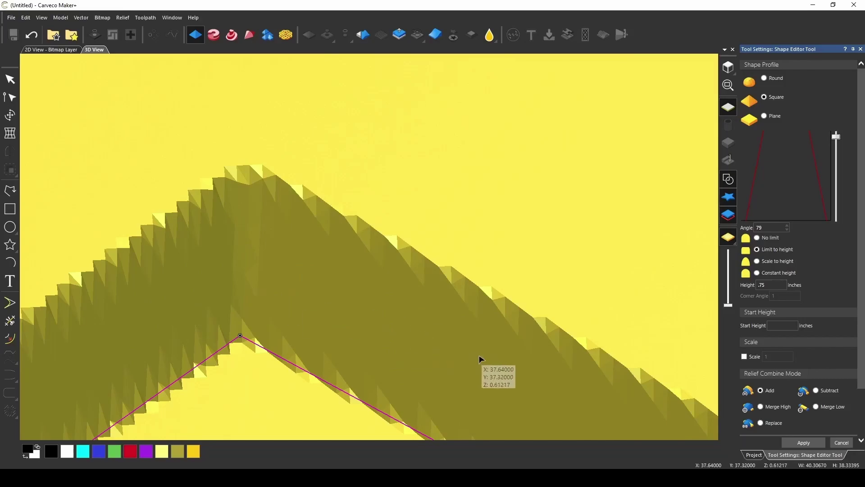
pyautogui.scroll(-3, 385, 322)
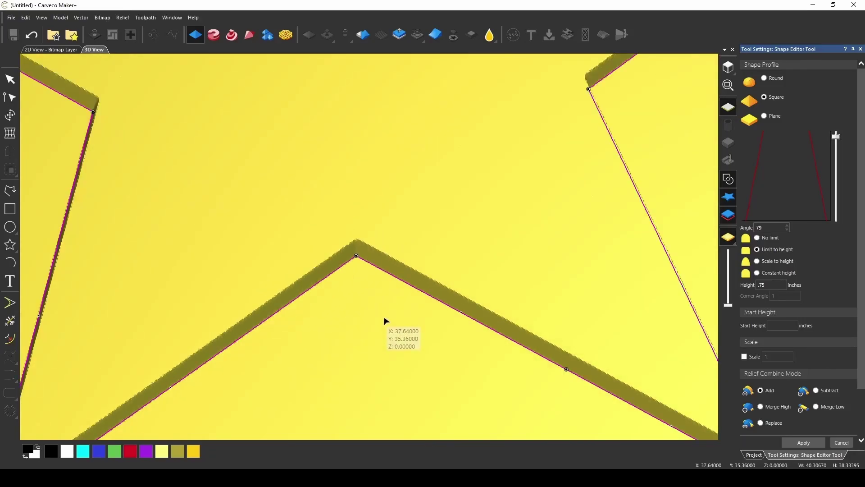
pyautogui.scroll(-2, 384, 322)
pyautogui.scroll(-2, 469, 309)
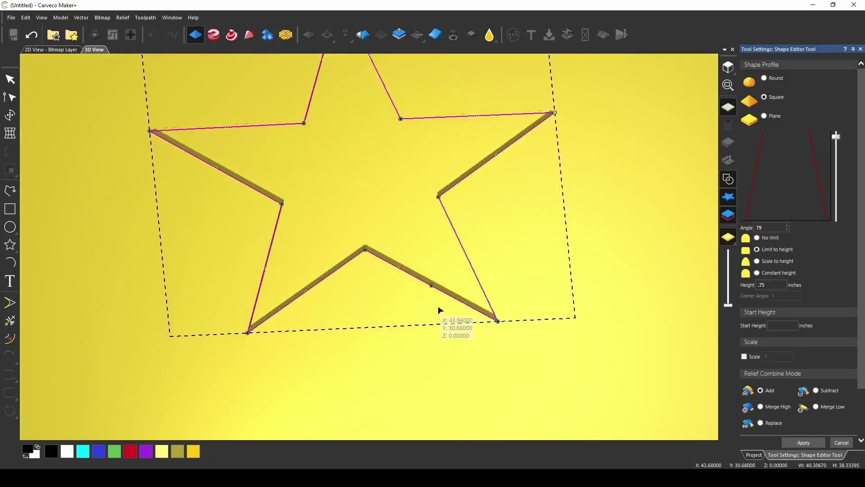
pyautogui.scroll(4, 386, 284)
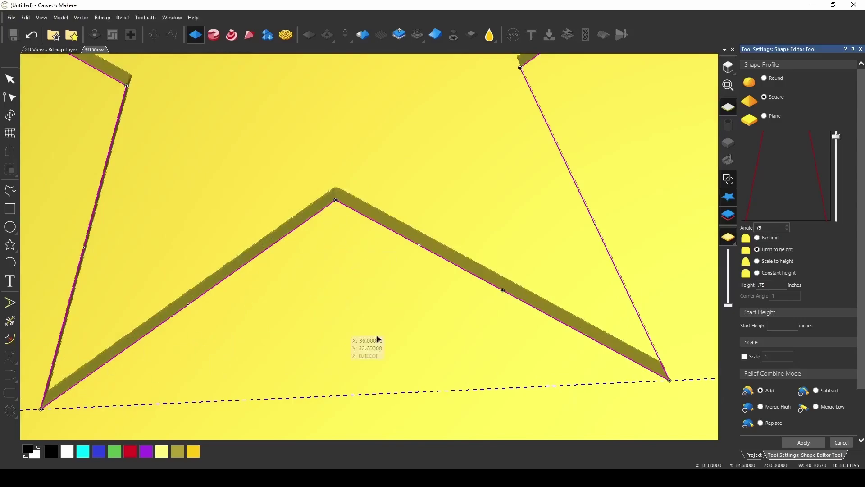
pyautogui.scroll(2, 326, 170)
pyautogui.scroll(-3, 359, 268)
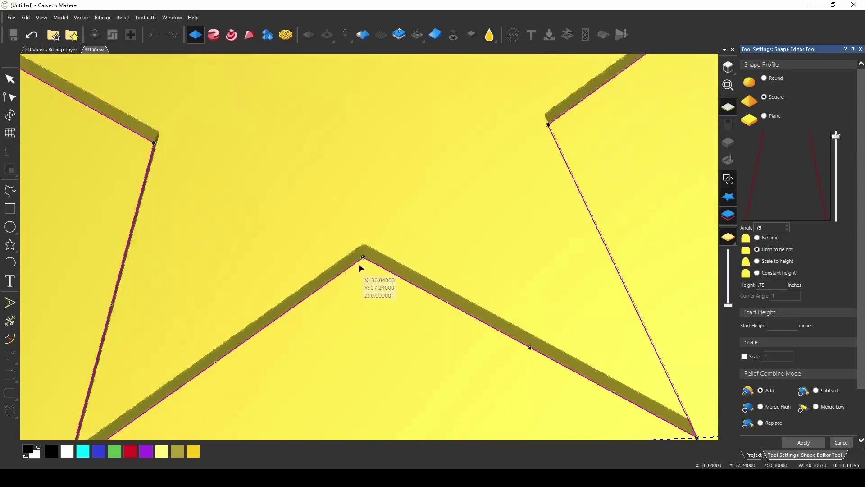
pyautogui.scroll(1, 361, 270)
pyautogui.scroll(2, 353, 133)
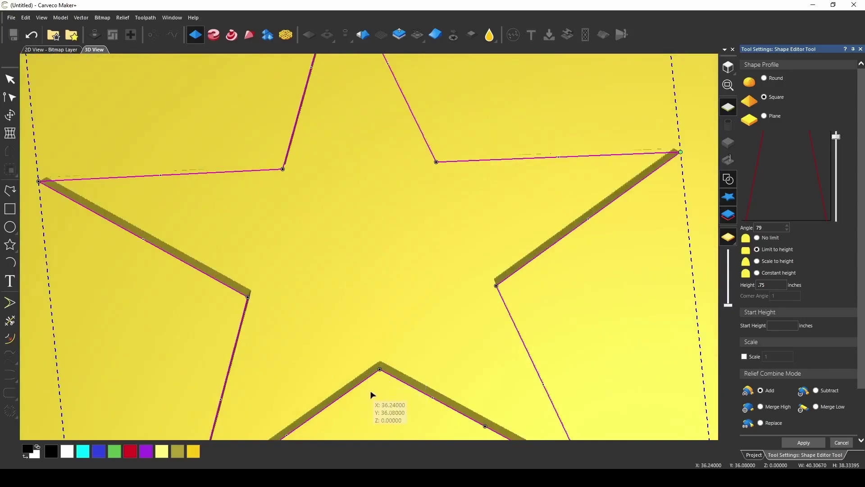
# Step: Lower the side angle to 67 degrees and review the wall slope around the star
pyautogui.scroll(3, 379, 376)
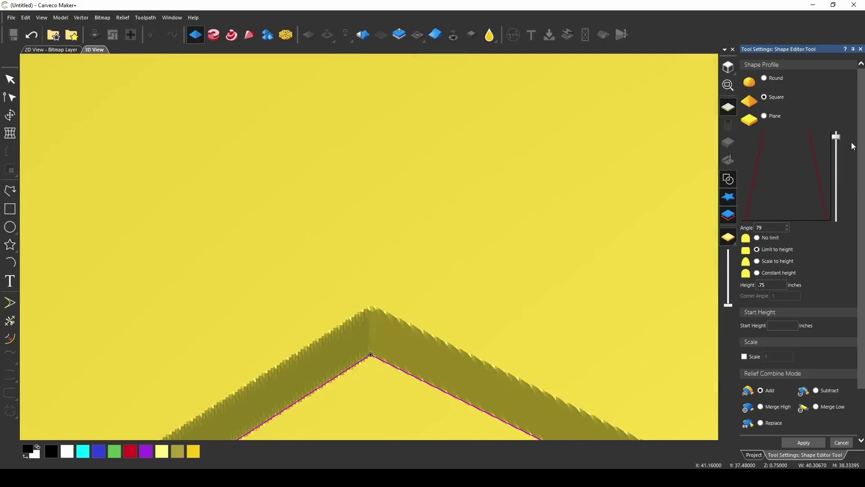
pyautogui.moveTo(837, 136); pyautogui.dragTo(840, 143)
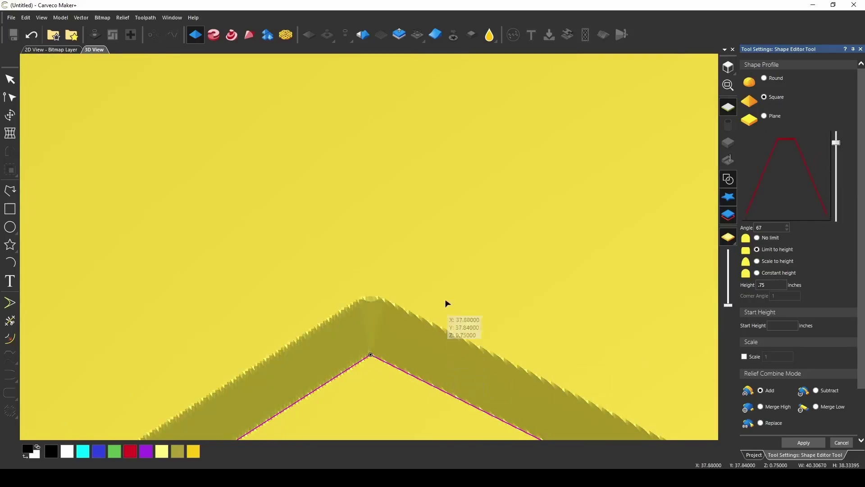
pyautogui.scroll(-2, 310, 277)
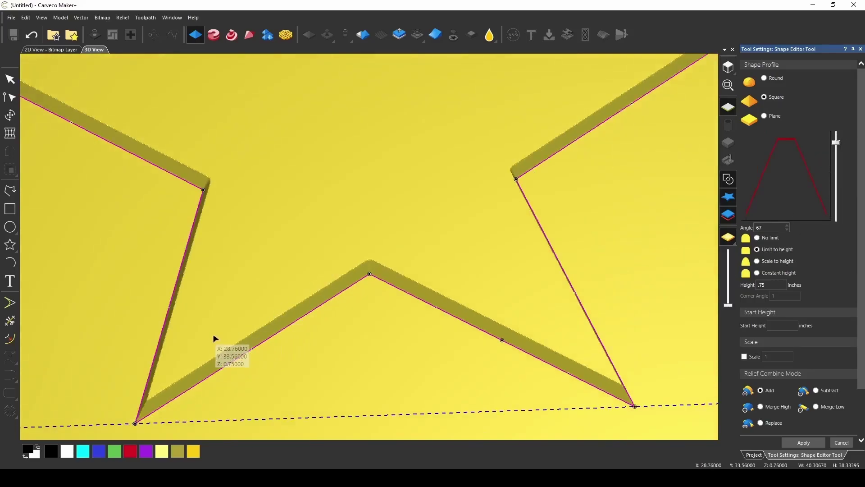
pyautogui.scroll(-1, 273, 235)
pyautogui.scroll(-2, 272, 235)
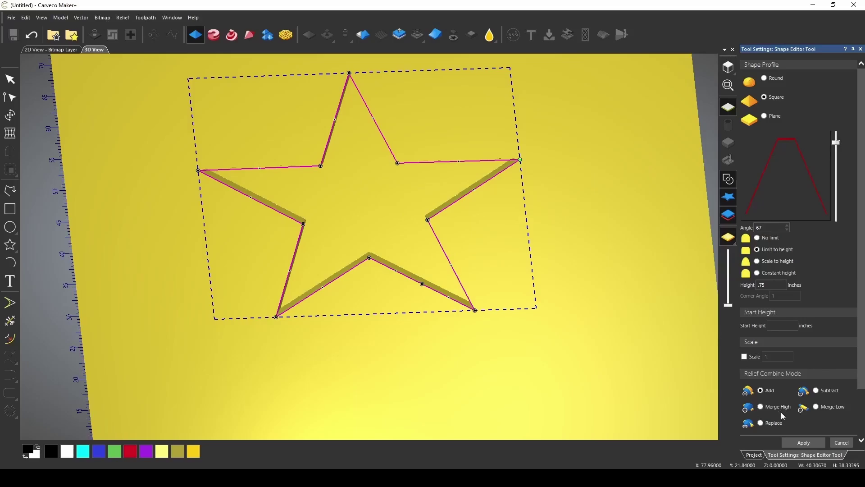
# Step: Switch the height option to Scale to height at 0.75 inches and inspect the peaked star from a low angle
pyautogui.scroll(3, 434, 174)
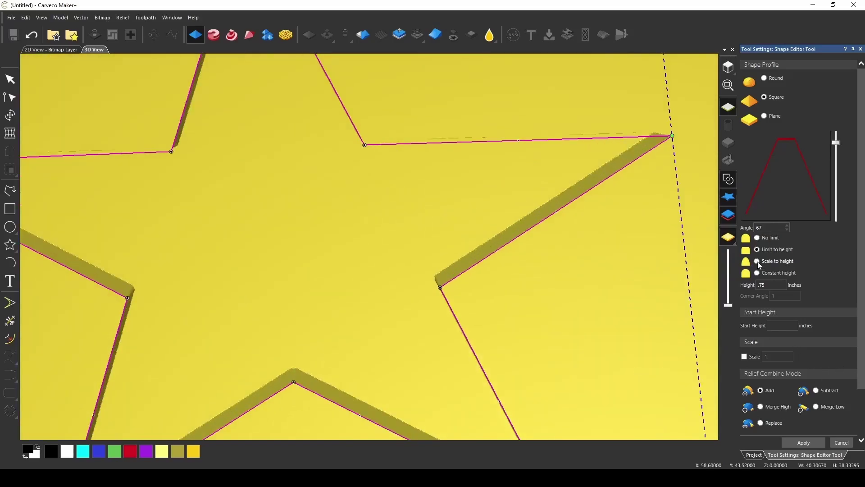
pyautogui.click(758, 262)
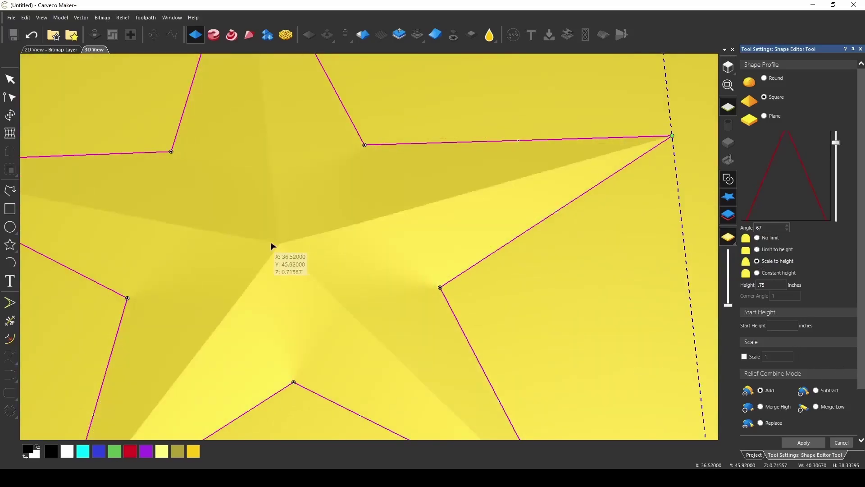
pyautogui.scroll(-5, 274, 253)
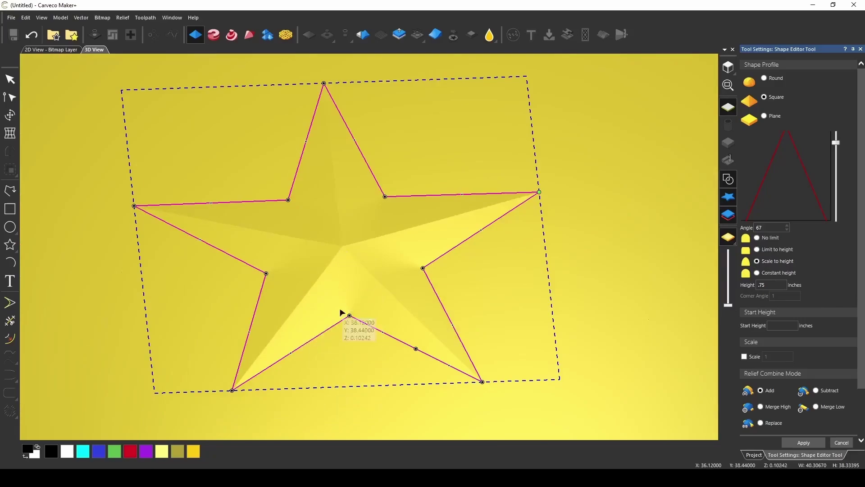
pyautogui.moveTo(349, 344); pyautogui.dragTo(347, 250)
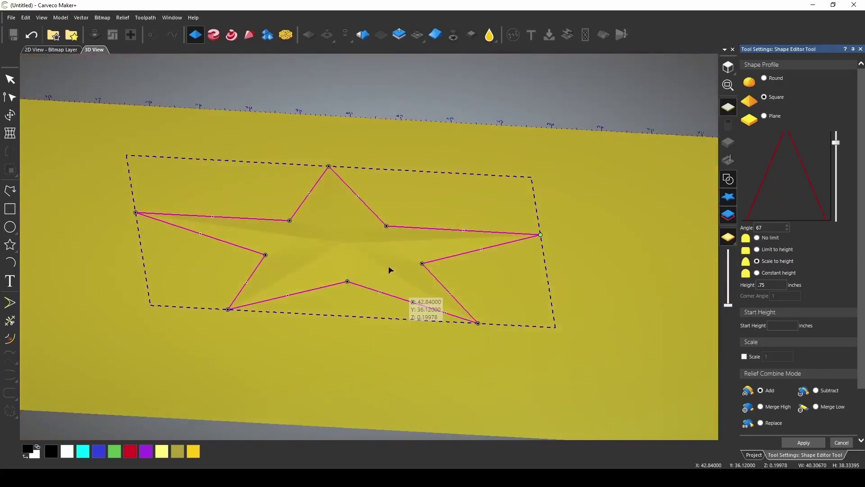
pyautogui.scroll(4, 360, 275)
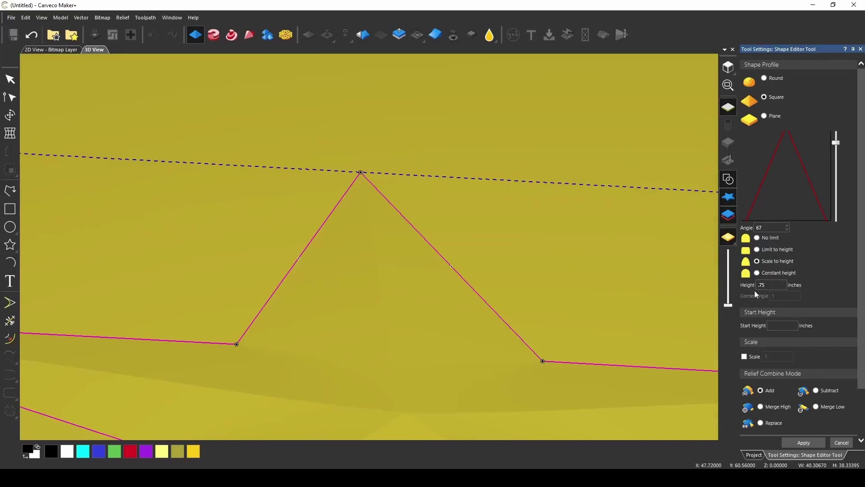
pyautogui.scroll(-4, 469, 329)
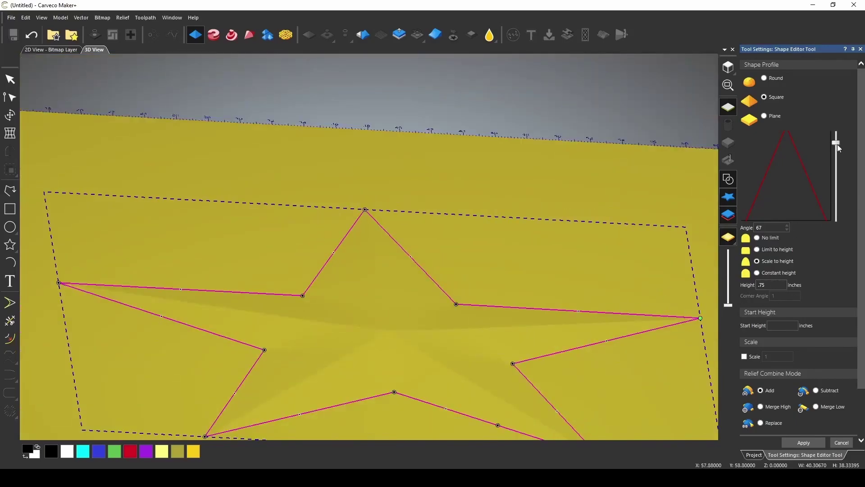
# Step: Try profile angles of 18, 6, 56 and 52 degrees on the scaled star and compare its shape
pyautogui.moveTo(837, 145); pyautogui.dragTo(836, 153)
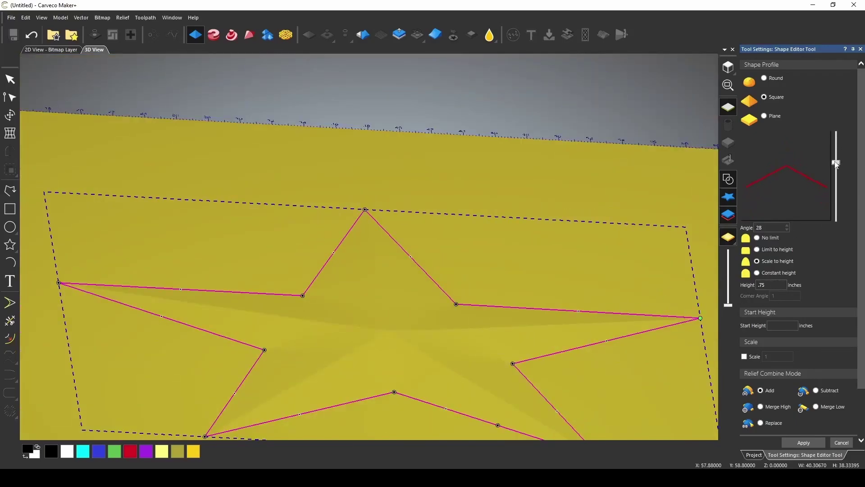
pyautogui.scroll(2, 388, 383)
pyautogui.scroll(-4, 383, 405)
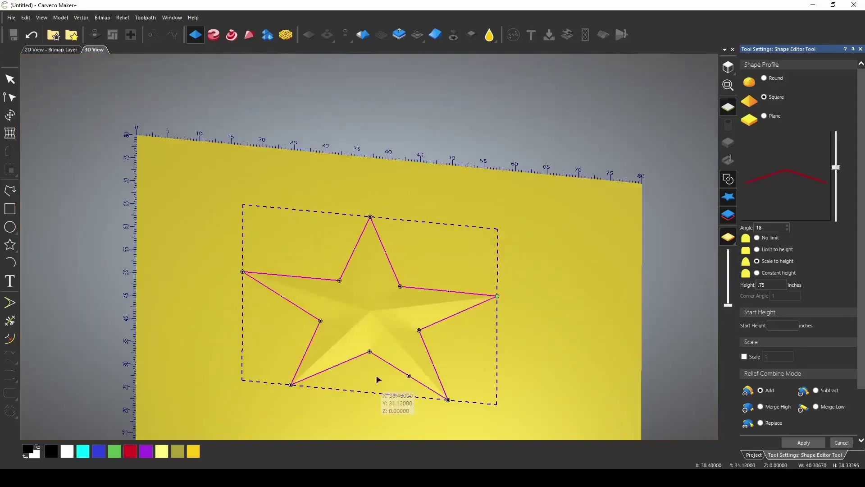
pyautogui.scroll(6, 379, 360)
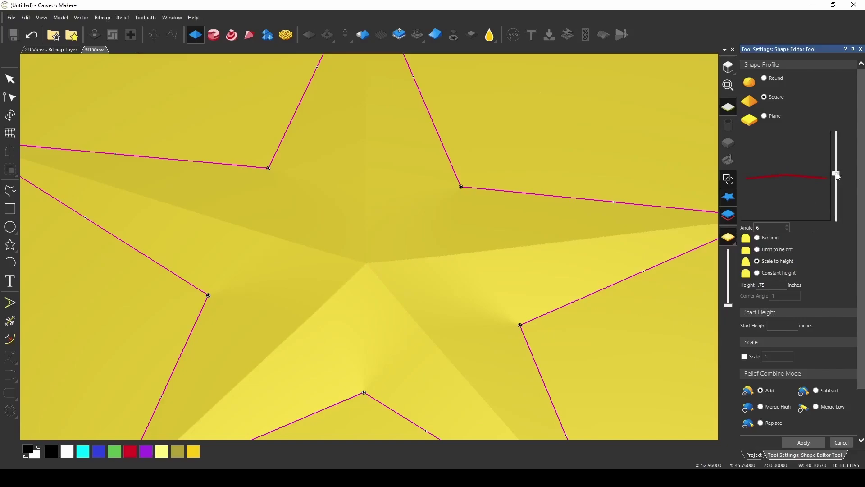
pyautogui.moveTo(836, 157); pyautogui.dragTo(837, 136)
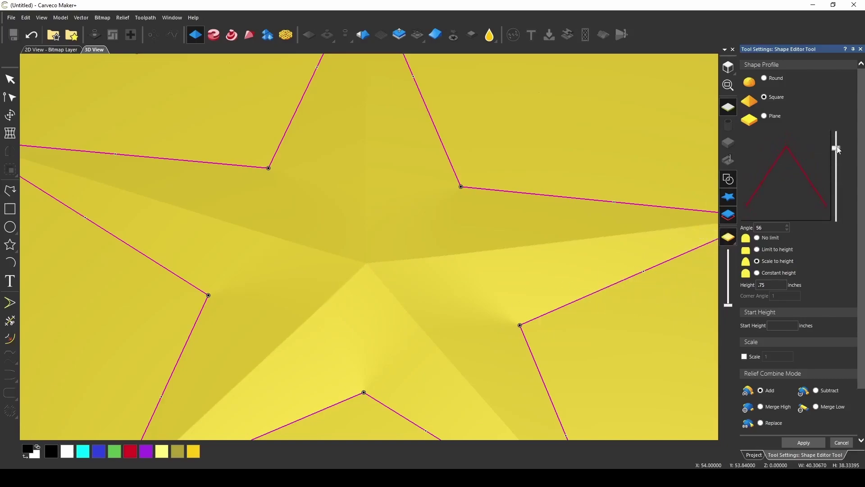
pyautogui.moveTo(836, 152); pyautogui.dragTo(837, 150)
# Step: Switch the height option to Constant height and examine the star's ridges and points
pyautogui.click(757, 273)
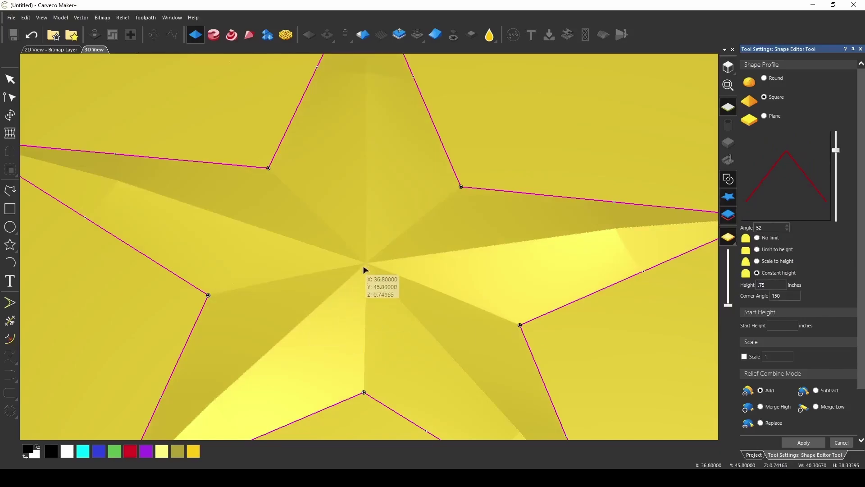
pyautogui.scroll(-3, 365, 262)
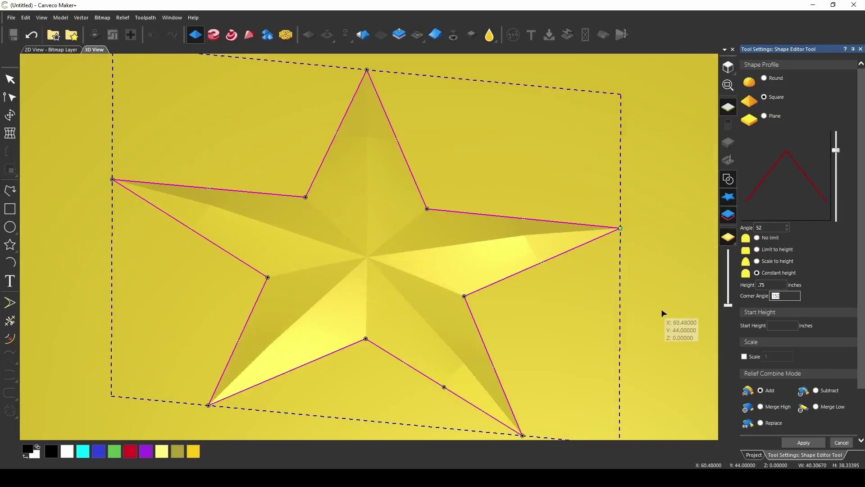
pyautogui.scroll(3, 425, 299)
pyautogui.scroll(-1, 477, 299)
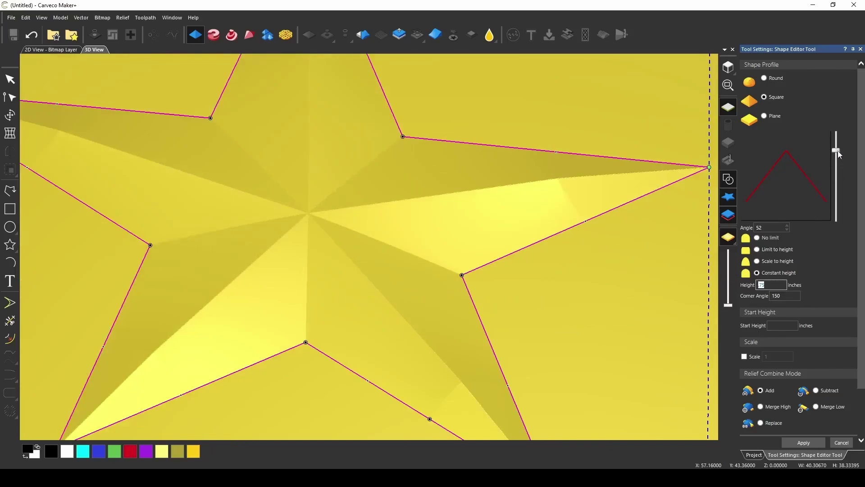
# Step: Set the profile angle to 45 degrees and the corner angle to 90, and inspect the star's tips from the side
pyautogui.moveTo(837, 167)
pyautogui.mouseDown()
pyautogui.moveTo(836, 180)
pyautogui.moveTo(840, 160)
pyautogui.mouseUp()
pyautogui.write('90')
pyautogui.press('Return')
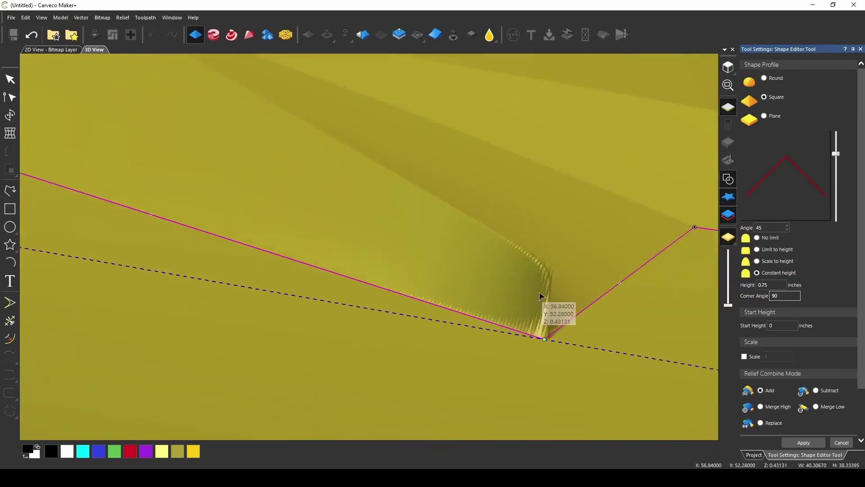
pyautogui.scroll(4, 545, 290)
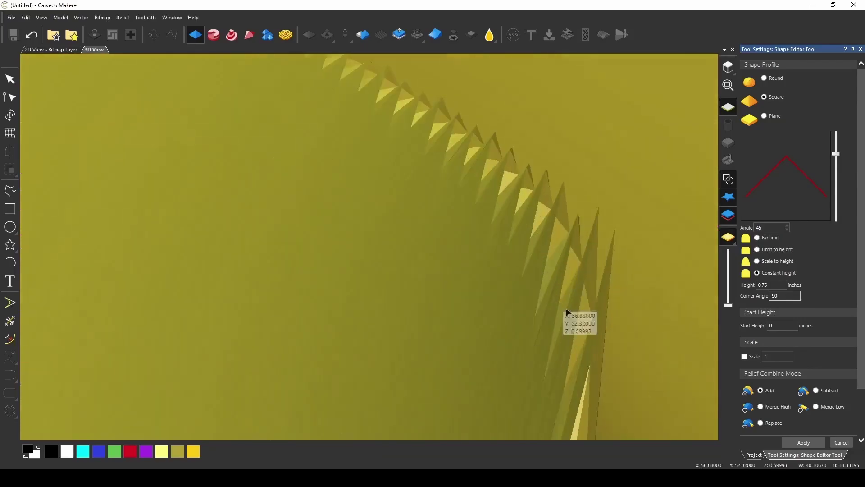
pyautogui.scroll(-7, 585, 322)
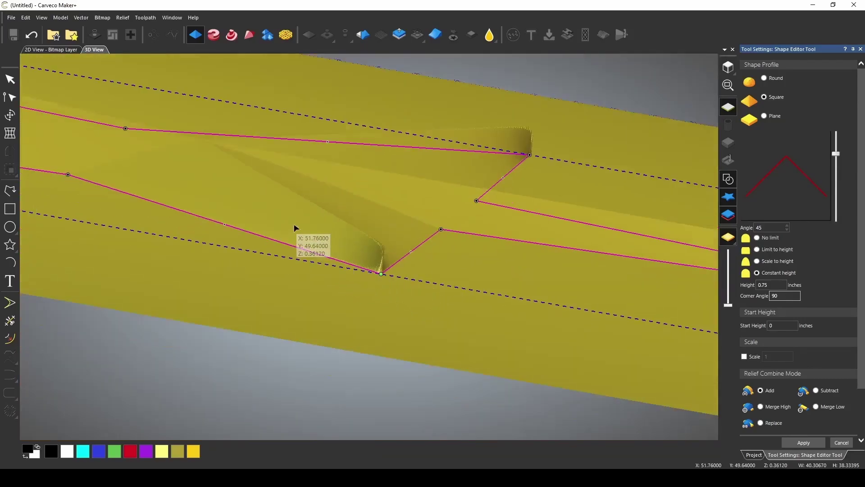
pyautogui.moveTo(295, 228); pyautogui.dragTo(332, 235)
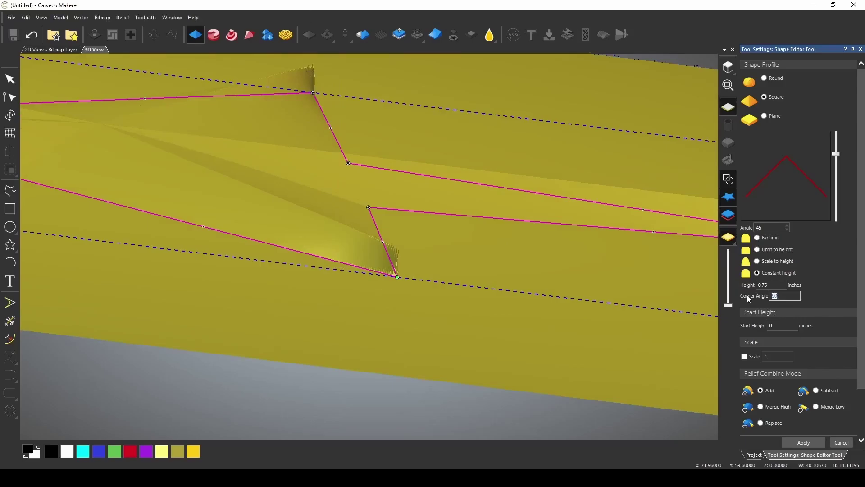
# Step: Return the corner angle to 150, check the star's tip, and change the corner angle to 320
pyautogui.write('0')
pyautogui.scroll(3, 321, 224)
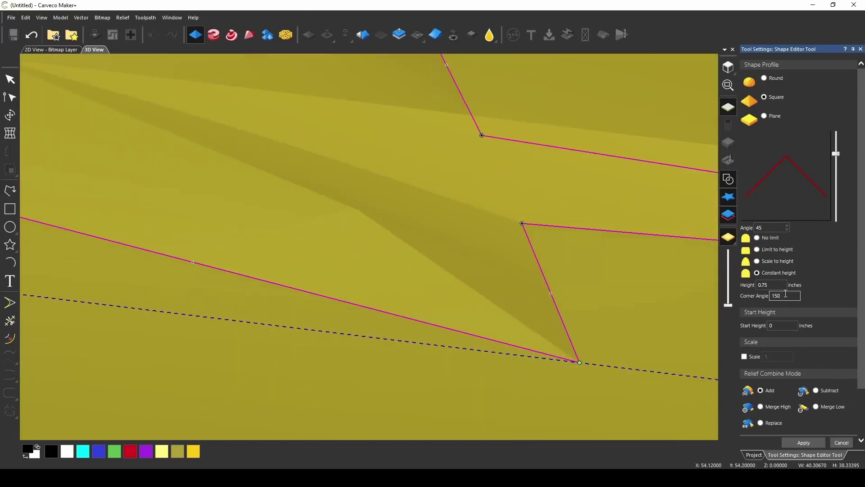
pyautogui.press('BackSpace')
pyautogui.press('BackSpace')
pyautogui.press('BackSpace')
pyautogui.write('320')
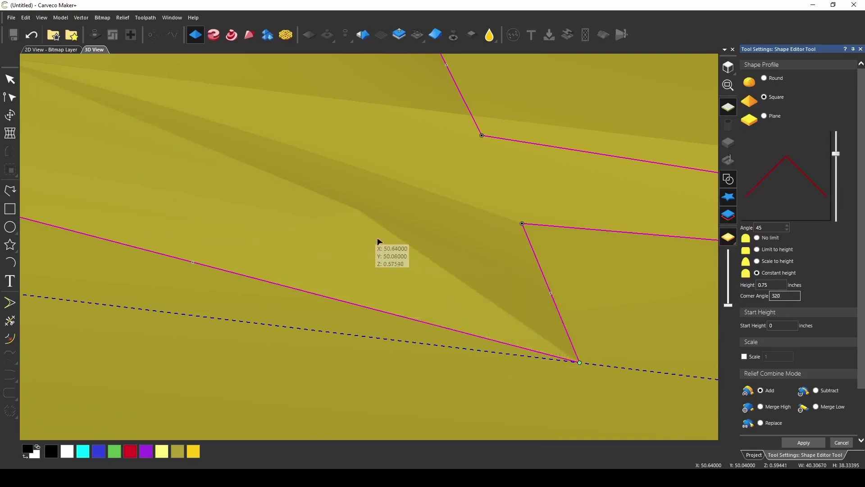
pyautogui.click(579, 361)
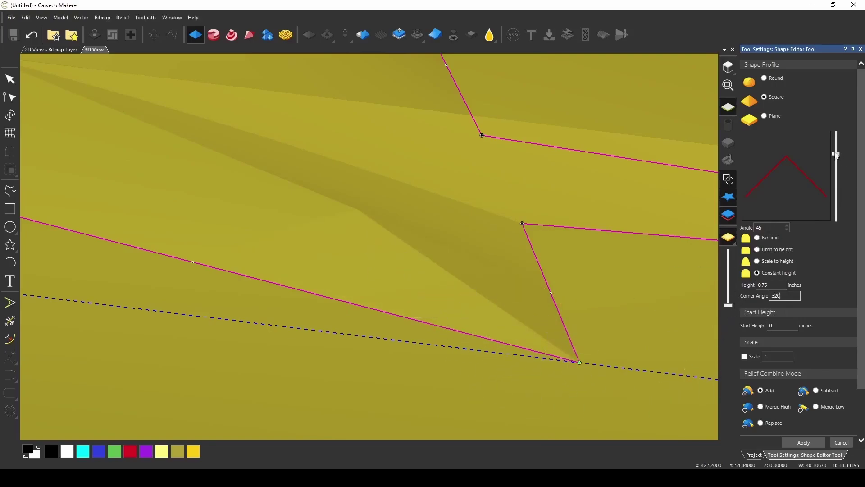
# Step: Lower the profile angle to 1, raise it to 35, and return the corner angle to 150
pyautogui.moveTo(835, 154); pyautogui.dragTo(835, 174)
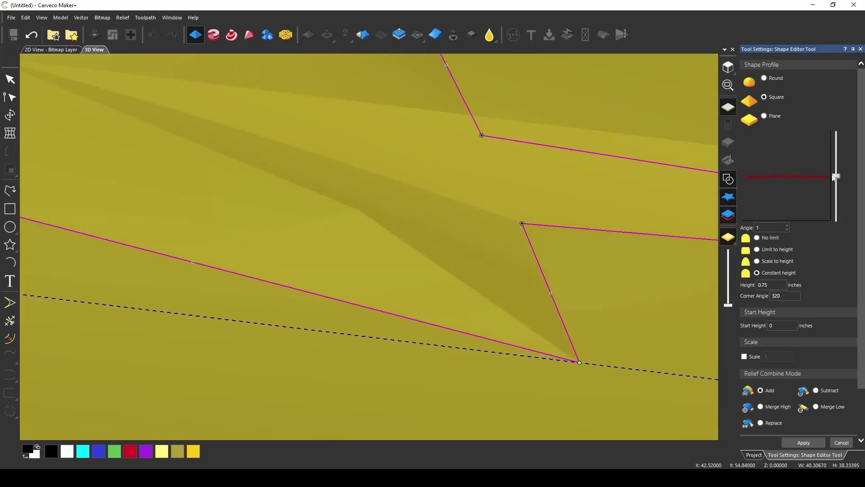
pyautogui.moveTo(835, 177); pyautogui.dragTo(835, 158)
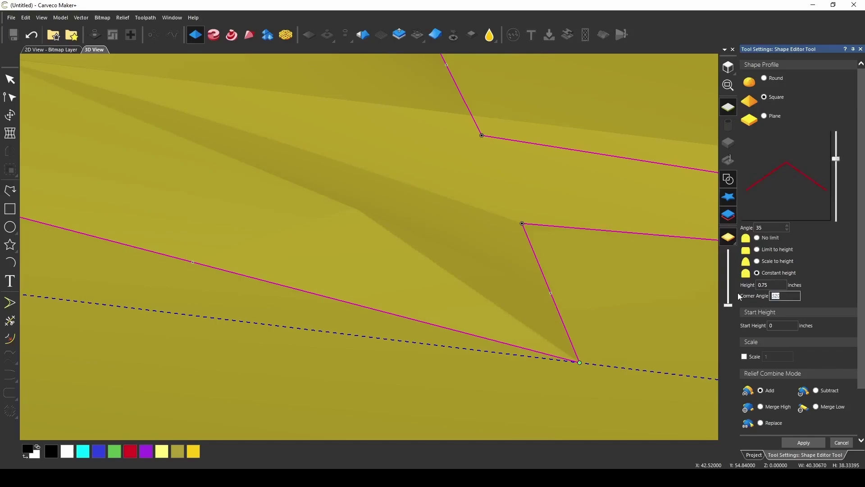
pyautogui.write('150')
# Step: Change the height option to Limit to height and inspect the star's top and sloped edges
pyautogui.click(756, 250)
pyautogui.scroll(-3, 294, 234)
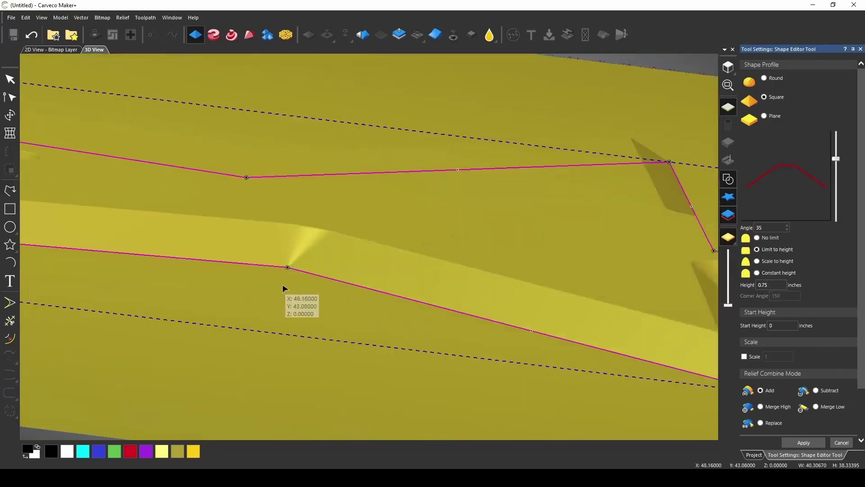
pyautogui.scroll(-4, 276, 263)
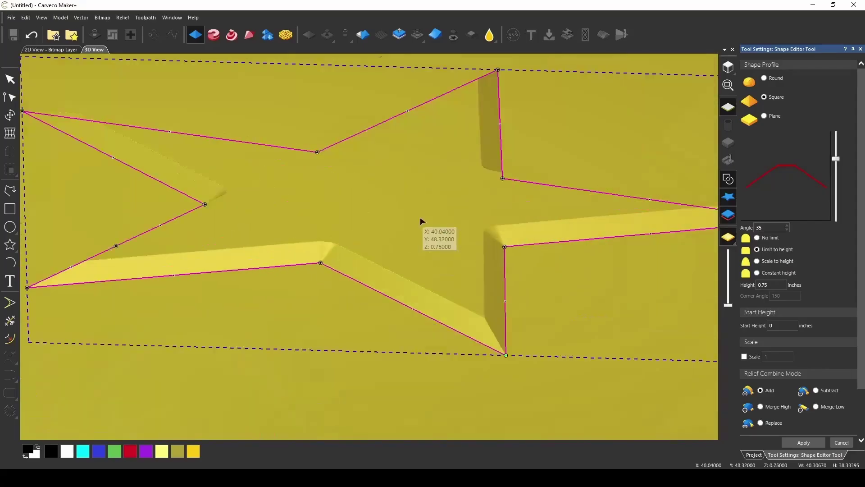
pyautogui.scroll(3, 421, 221)
pyautogui.scroll(-3, 464, 237)
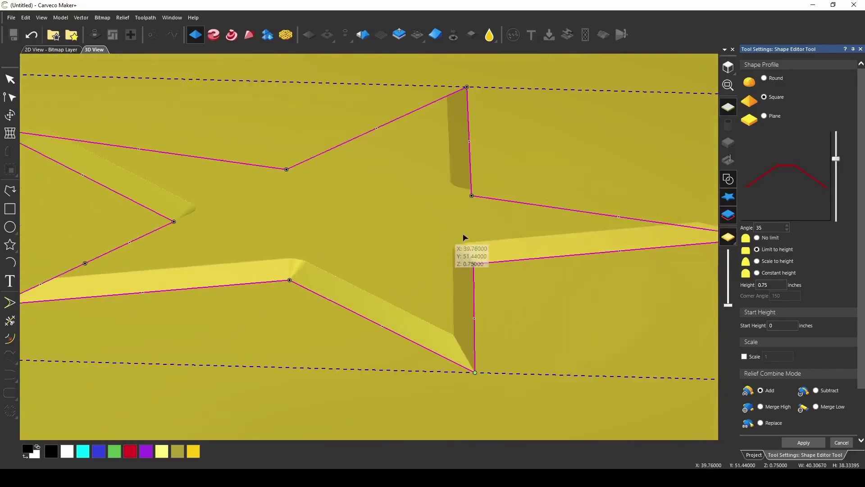
# Step: Change the star's shape profile to Round and inspect its curved edges up close
pyautogui.click(764, 78)
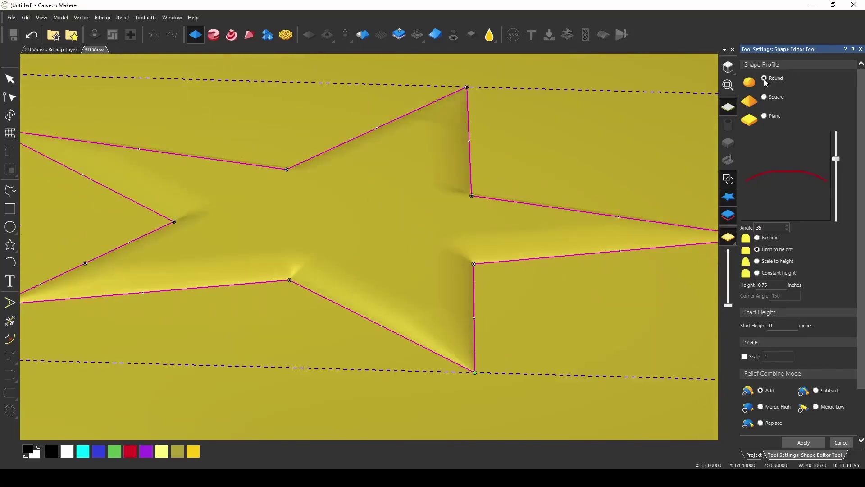
pyautogui.scroll(4, 286, 239)
pyautogui.scroll(-3, 360, 318)
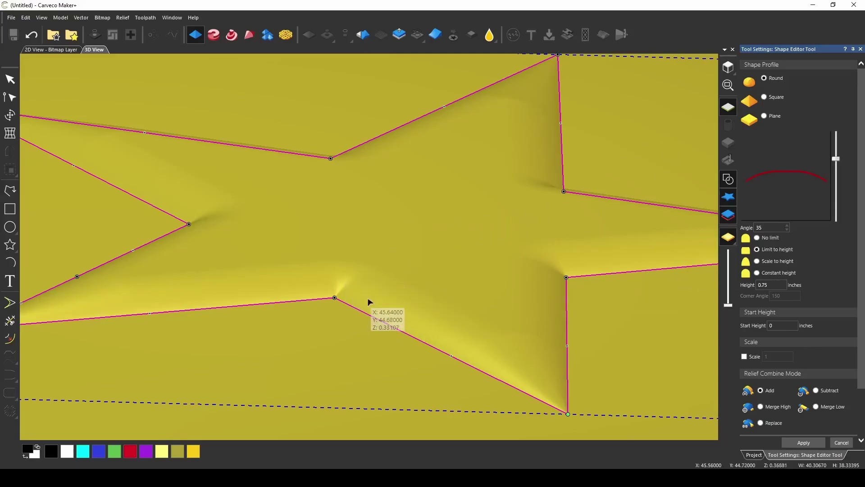
# Step: Set the Round profile's angle to 90 and examine the star's lower edge up close
pyautogui.moveTo(837, 159); pyautogui.dragTo(839, 137)
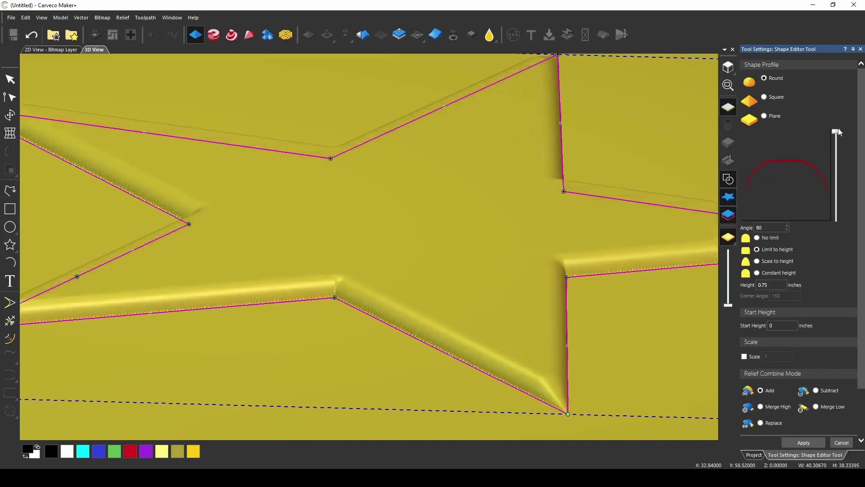
pyautogui.scroll(4, 438, 323)
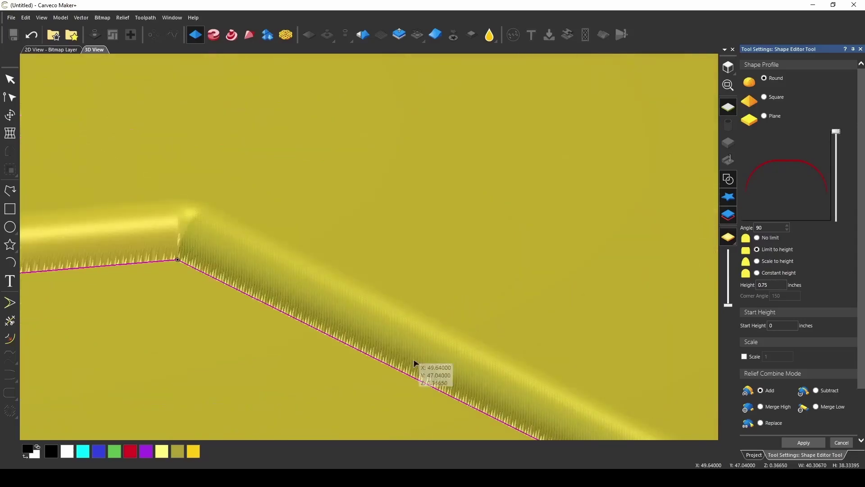
pyautogui.scroll(2, 411, 364)
pyautogui.scroll(-3, 409, 366)
pyautogui.moveTo(452, 324); pyautogui.dragTo(406, 409)
pyautogui.scroll(3, 321, 310)
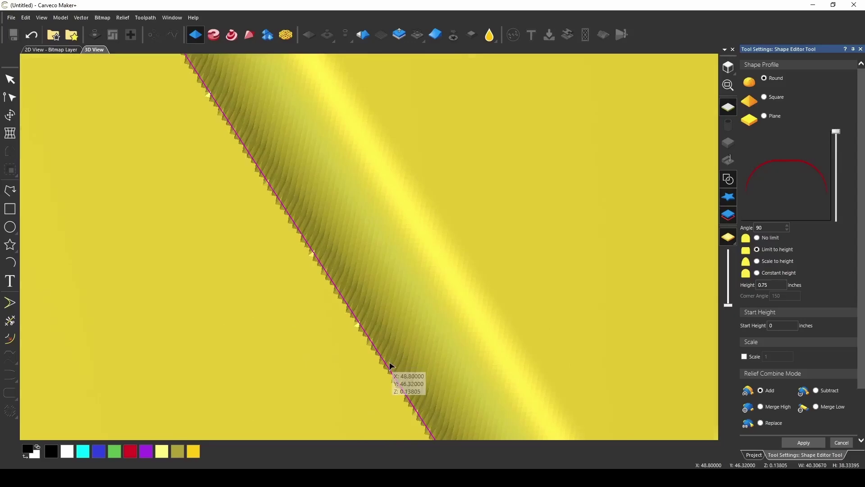
# Step: Examine the star's inner corners, tips and rounded side walls from several viewing directions
pyautogui.moveTo(390, 363); pyautogui.dragTo(274, 216)
pyautogui.scroll(5, 274, 220)
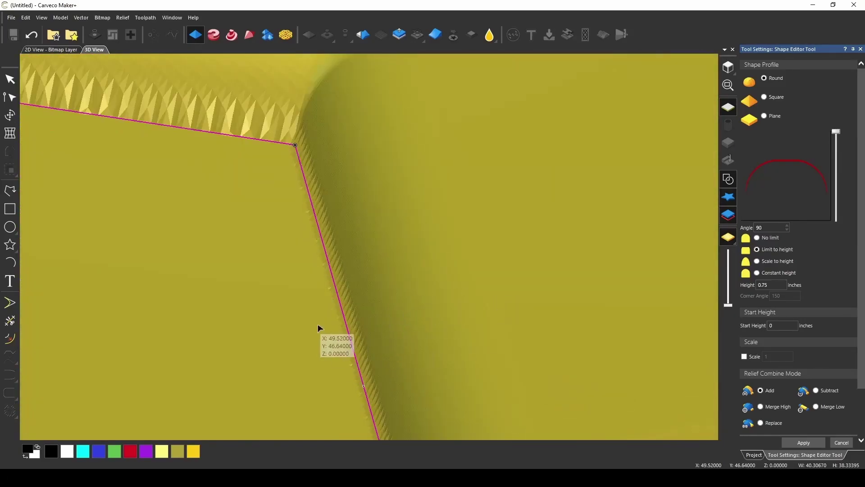
pyautogui.scroll(-2, 320, 330)
pyautogui.moveTo(361, 330); pyautogui.dragTo(455, 323)
pyautogui.scroll(-2, 455, 321)
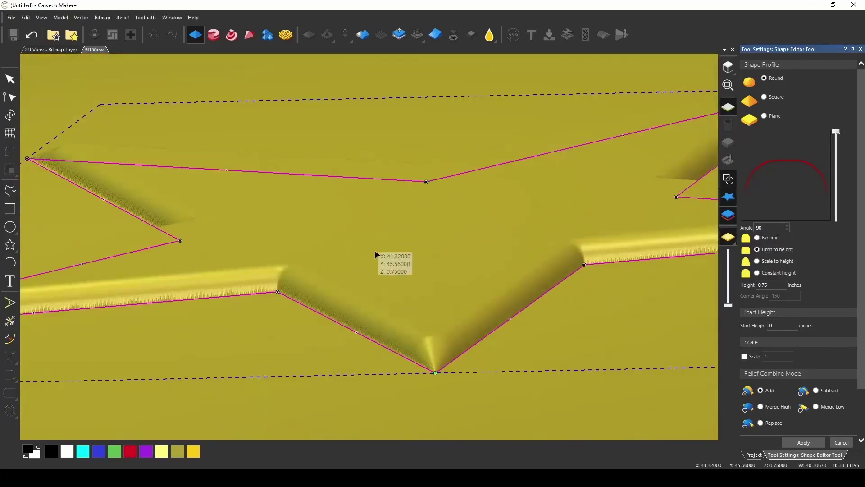
pyautogui.scroll(1, 375, 262)
pyautogui.scroll(-1, 374, 267)
pyautogui.moveTo(289, 258)
pyautogui.mouseDown()
pyautogui.moveTo(304, 295)
pyautogui.moveTo(413, 353)
pyautogui.moveTo(483, 369)
pyautogui.mouseUp()
pyautogui.scroll(-3, 490, 426)
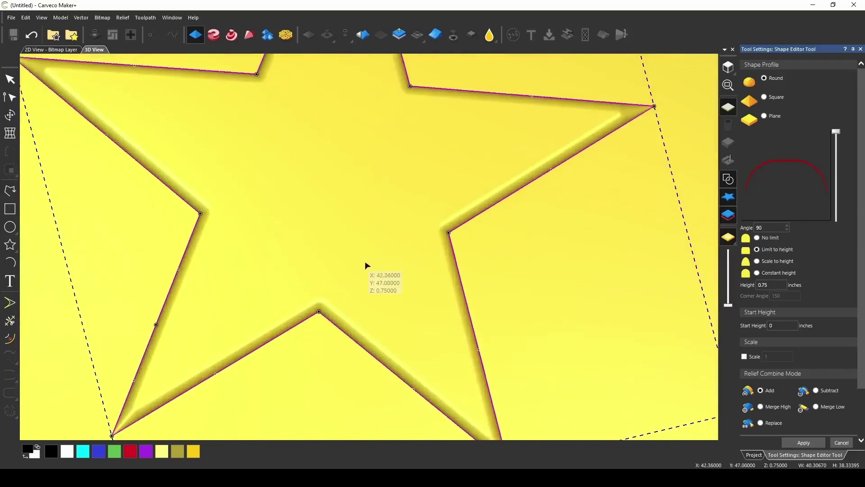
# Step: Apply the Round shape to the relief and reselect the star vector for another shape
pyautogui.scroll(-3, 365, 266)
pyautogui.scroll(4, 365, 270)
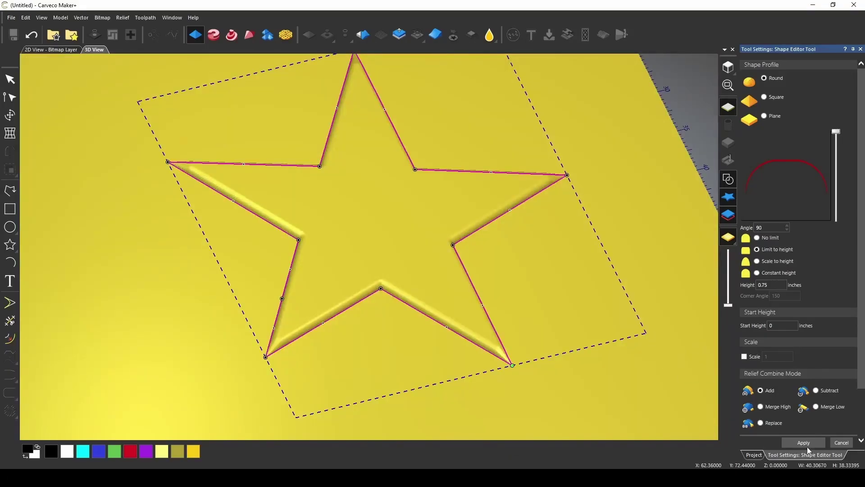
pyautogui.click(804, 443)
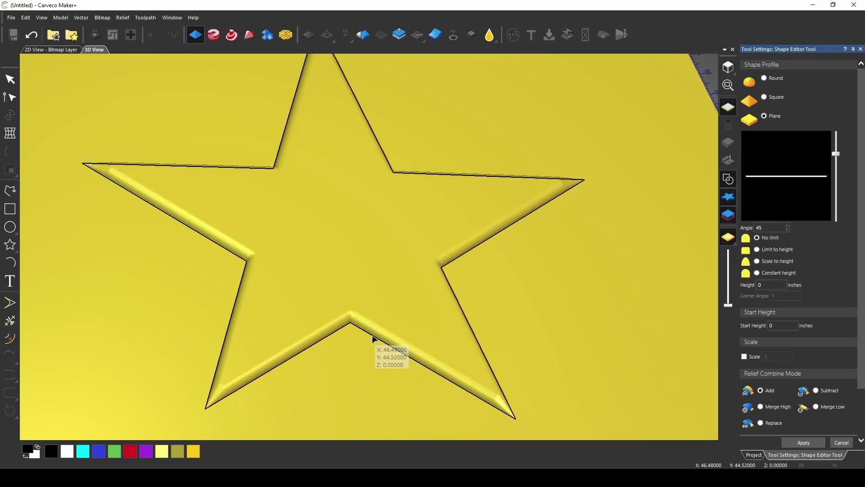
pyautogui.hotkey('ctrl', 'z')
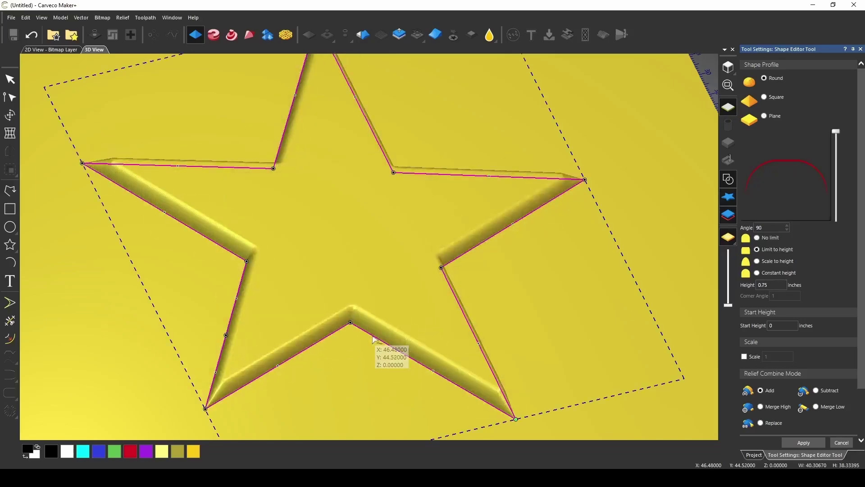
# Step: Change the profile to Square, set its angle to 22, and inspect the bevel added above the rounded edge
pyautogui.click(765, 100)
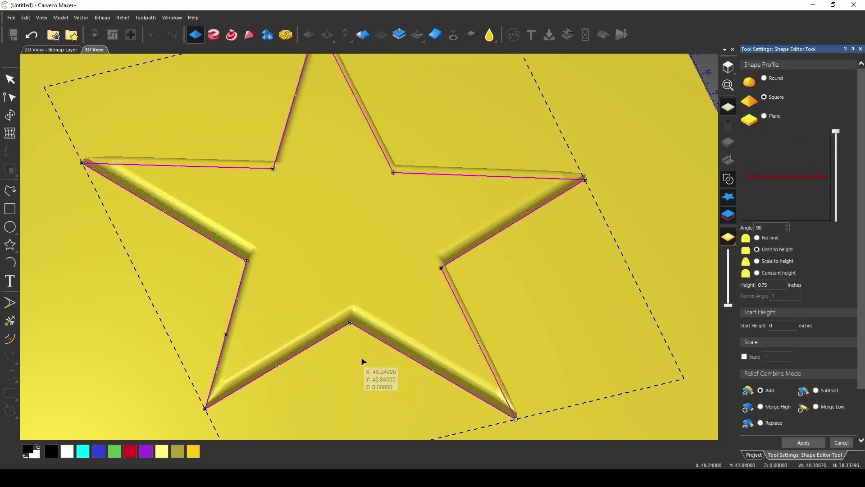
pyautogui.scroll(4, 351, 322)
pyautogui.moveTo(377, 409); pyautogui.dragTo(282, 369)
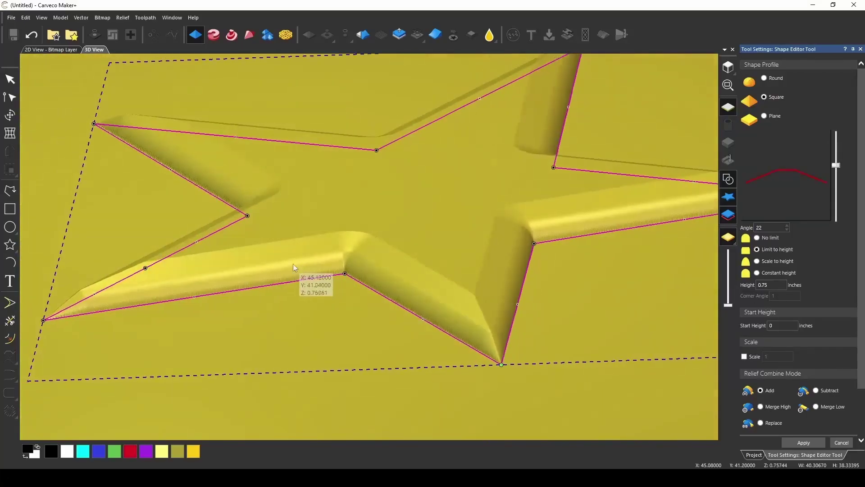
pyautogui.moveTo(293, 264); pyautogui.dragTo(262, 254)
pyautogui.scroll(6, 261, 261)
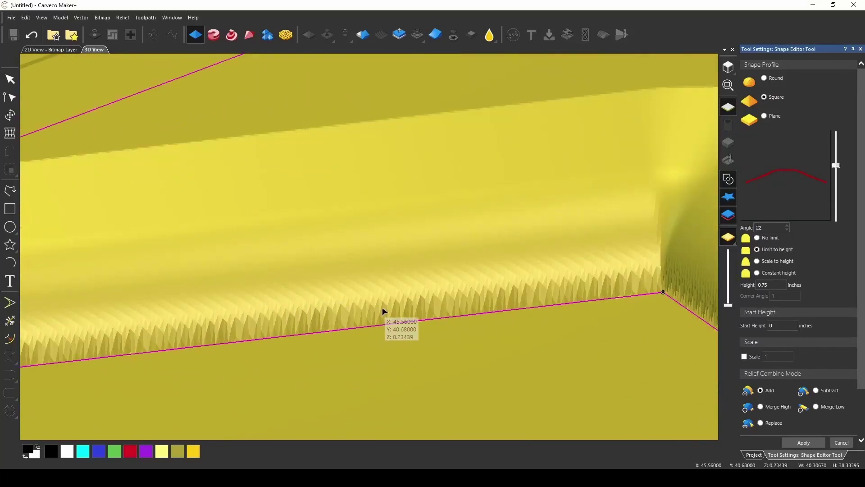
pyautogui.moveTo(405, 275); pyautogui.dragTo(377, 296)
pyautogui.scroll(-5, 391, 271)
pyautogui.scroll(5, 415, 242)
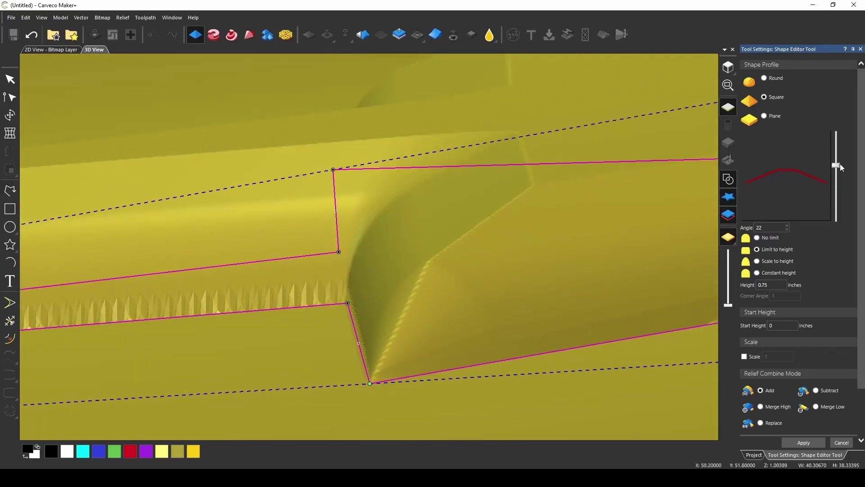
# Step: Set the Square profile's angle to 26 and examine the combined relief around the star's tips and inner corners
pyautogui.moveTo(840, 164); pyautogui.dragTo(833, 161)
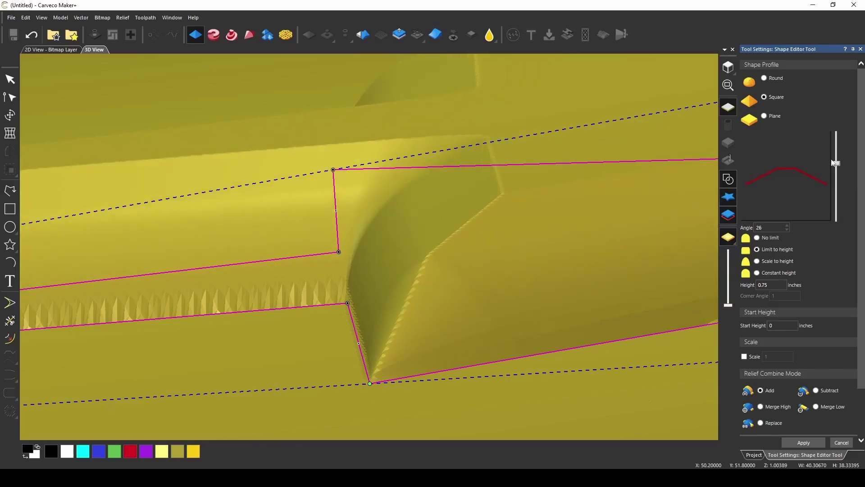
pyautogui.moveTo(464, 190); pyautogui.dragTo(447, 217)
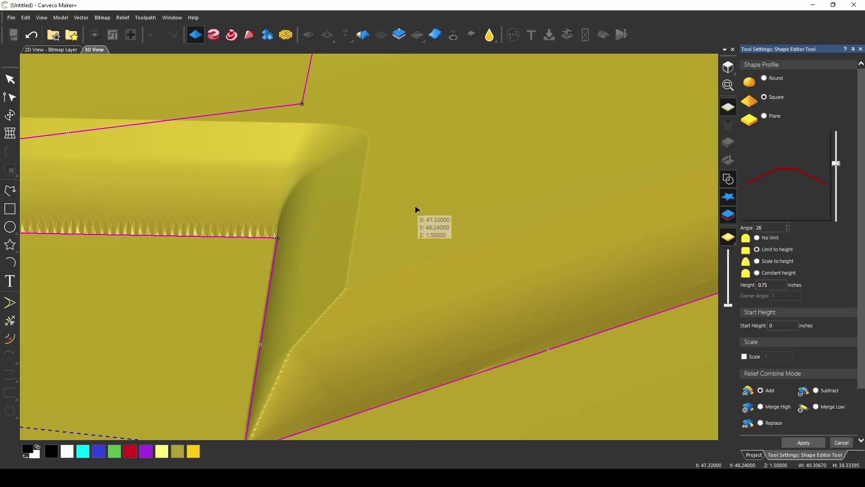
pyautogui.scroll(-3, 408, 214)
pyautogui.moveTo(401, 225); pyautogui.dragTo(400, 287)
pyautogui.scroll(-2, 400, 288)
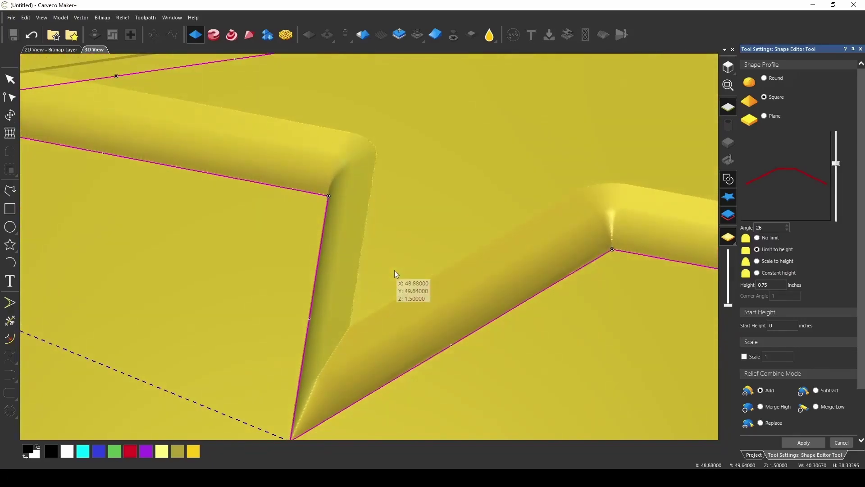
pyautogui.scroll(5, 394, 270)
pyautogui.scroll(-3, 402, 290)
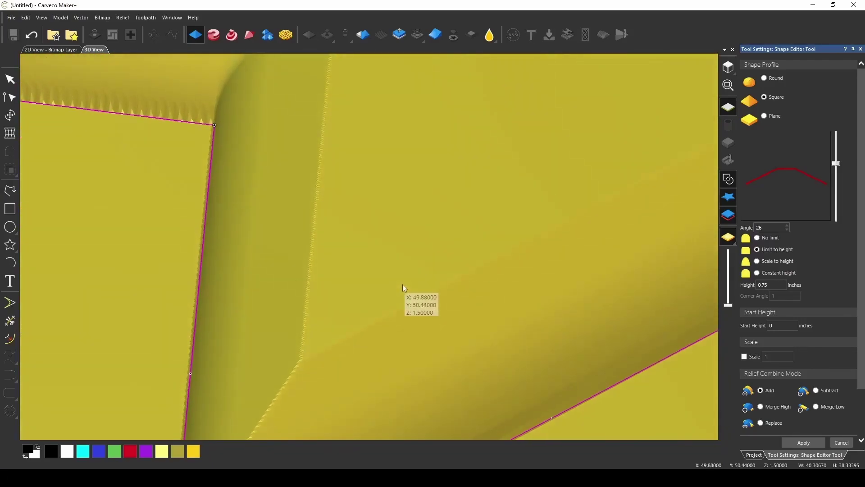
pyautogui.scroll(3, 386, 251)
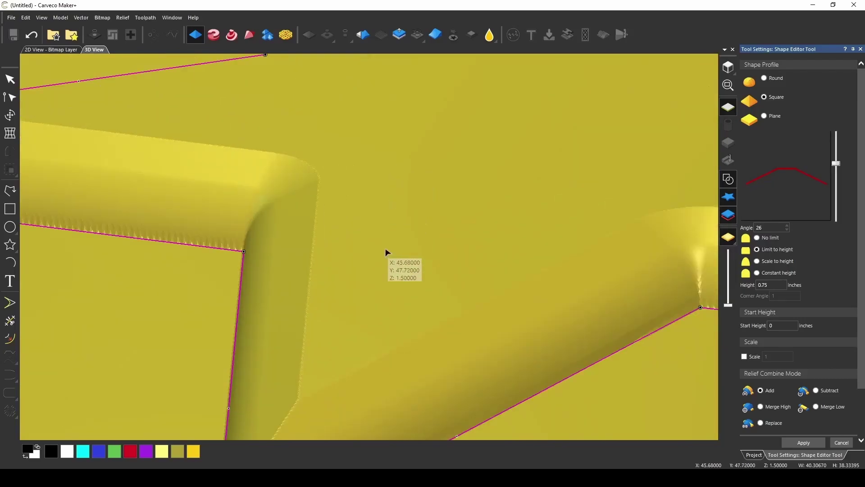
pyautogui.moveTo(386, 251); pyautogui.dragTo(448, 220)
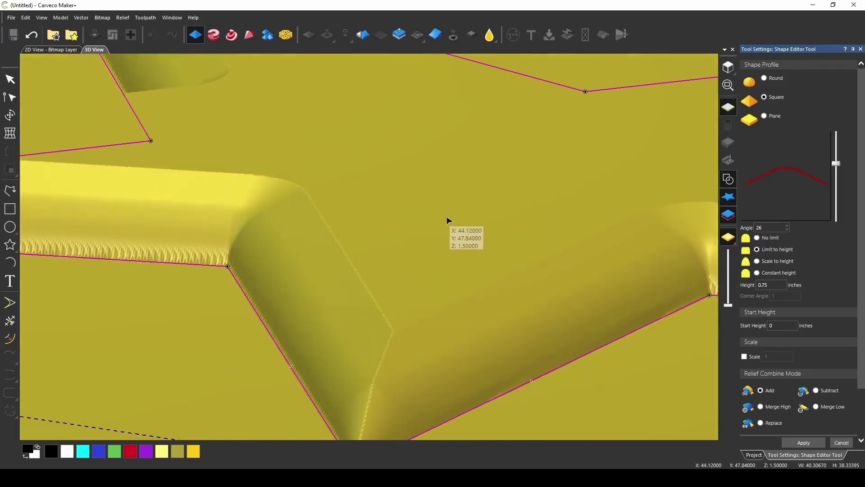
# Step: Switch the relief combine mode to Subtract and inspect the cut inside the star's rounded edges
pyautogui.click(816, 391)
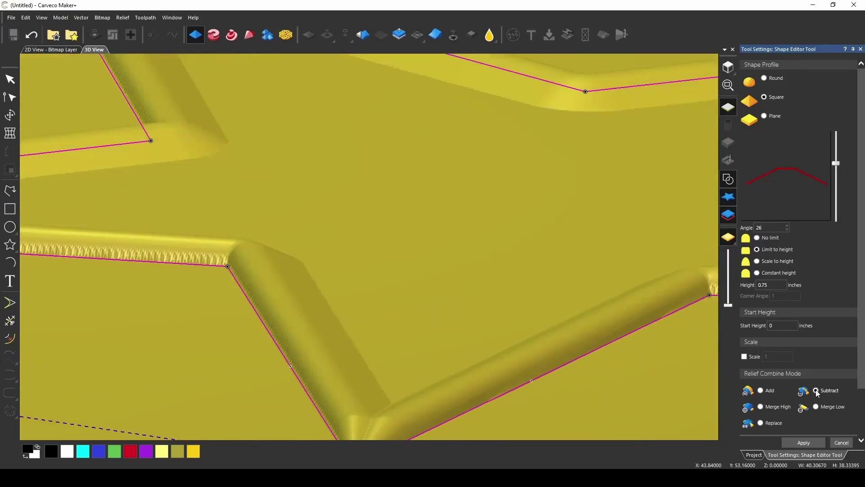
pyautogui.scroll(-3, 452, 321)
pyautogui.scroll(4, 285, 396)
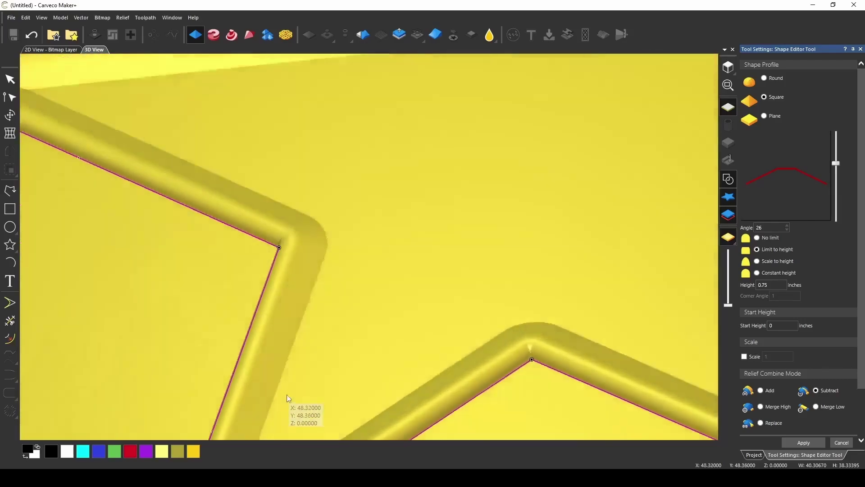
pyautogui.scroll(-3, 372, 361)
pyautogui.scroll(3, 407, 315)
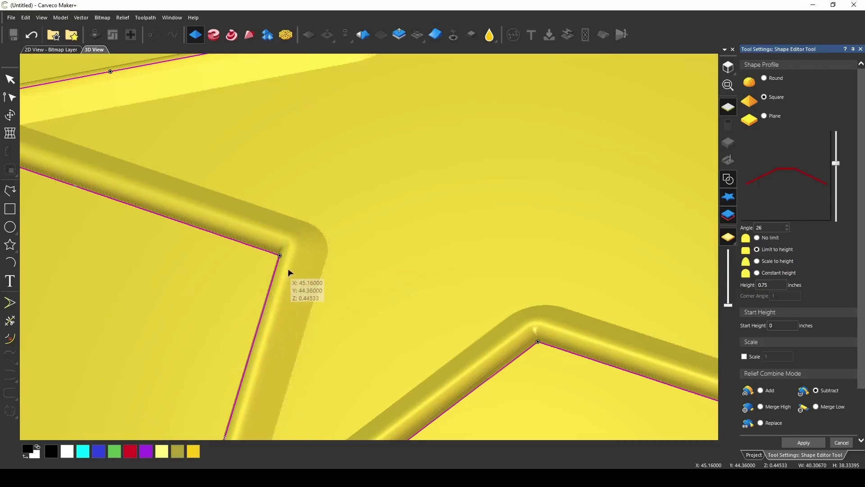
# Step: Examine how the subtracted shape meets the star's tip and adjoining edges from low and close viewpoints
pyautogui.scroll(-3, 296, 372)
pyautogui.moveTo(296, 372); pyautogui.dragTo(378, 289)
pyautogui.scroll(3, 264, 404)
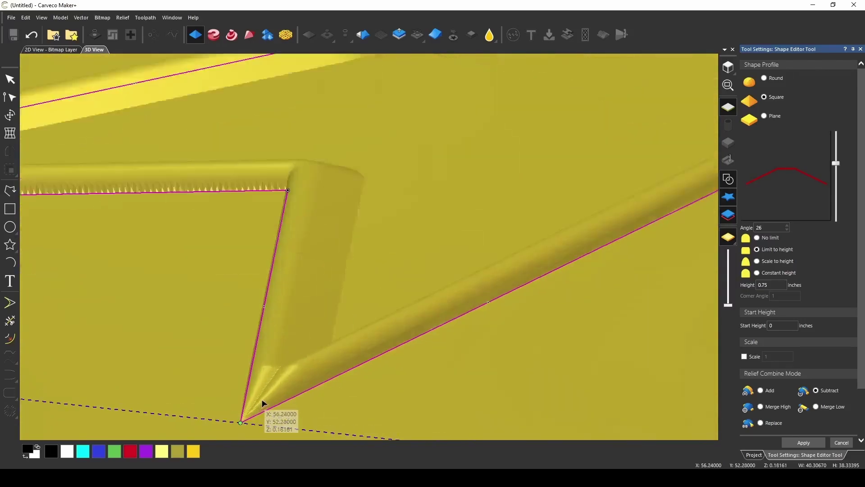
pyautogui.scroll(2, 263, 404)
pyautogui.scroll(-3, 265, 400)
pyautogui.moveTo(265, 402); pyautogui.dragTo(374, 222)
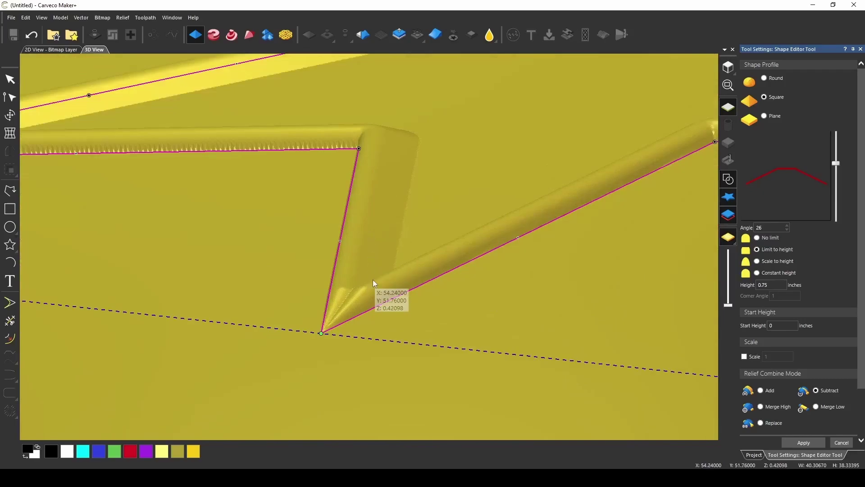
pyautogui.moveTo(373, 282); pyautogui.dragTo(418, 253)
pyautogui.scroll(3, 418, 253)
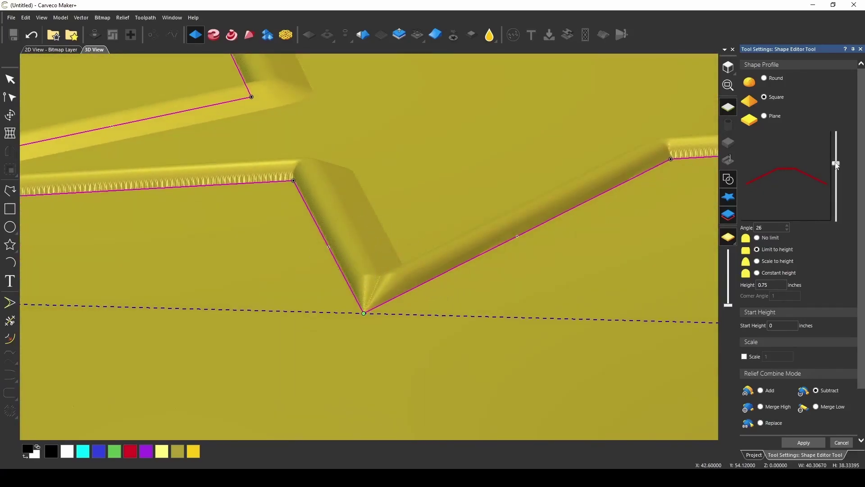
# Step: Set the profile angle to 19, clear the start height, and inspect the recessed star's inner corner
pyautogui.moveTo(836, 165)
pyautogui.mouseDown()
pyautogui.moveTo(836, 156)
pyautogui.moveTo(834, 167)
pyautogui.mouseUp()
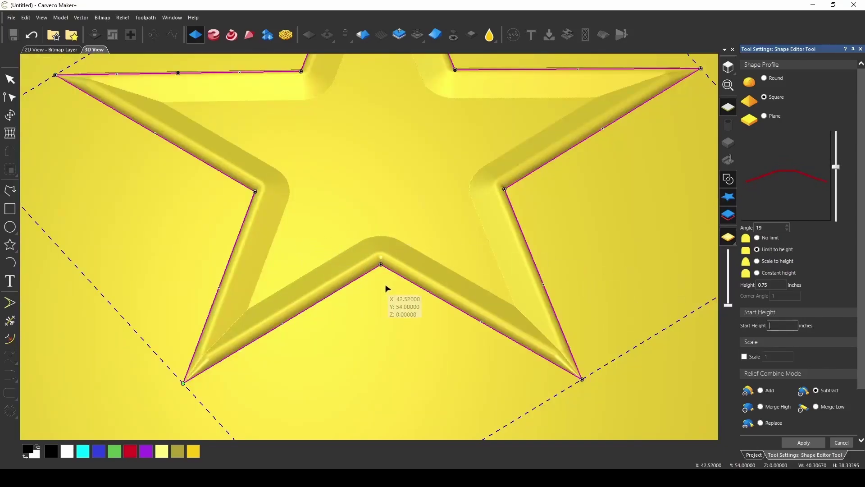
pyautogui.scroll(5, 384, 280)
pyautogui.moveTo(385, 280)
pyautogui.mouseDown()
pyautogui.moveTo(400, 195)
pyautogui.moveTo(394, 170)
pyautogui.mouseUp()
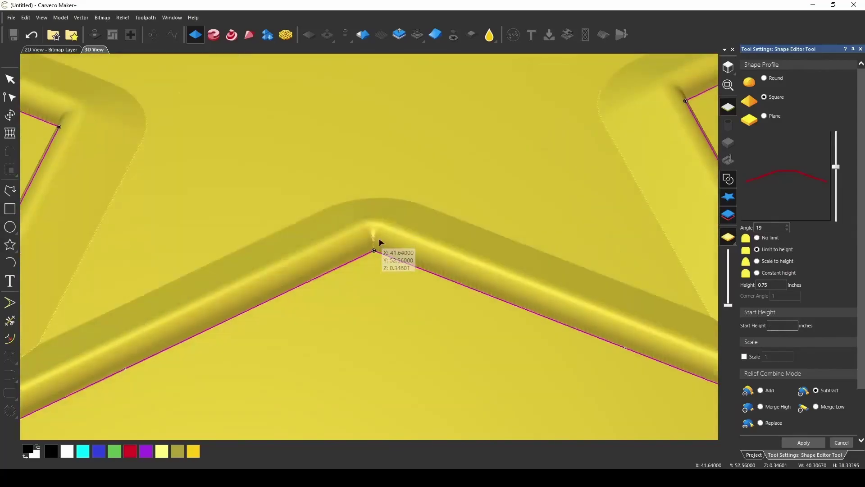
pyautogui.scroll(-5, 387, 251)
pyautogui.scroll(3, 386, 251)
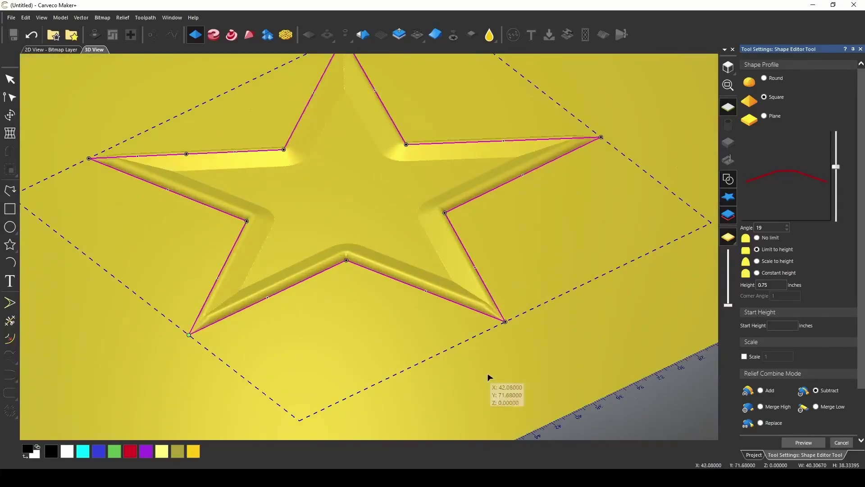
# Step: Reselect the star vector and add a Plane profile to the relief with a start height of 1 inch
pyautogui.click(327, 294)
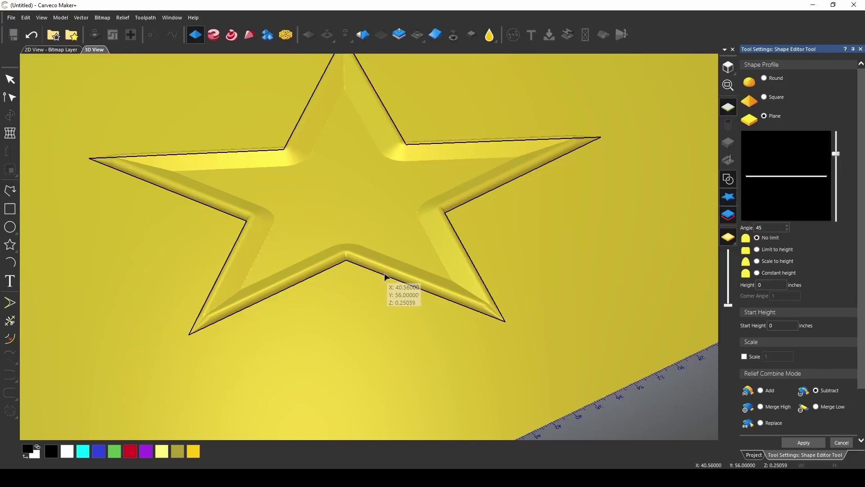
pyautogui.click(384, 277)
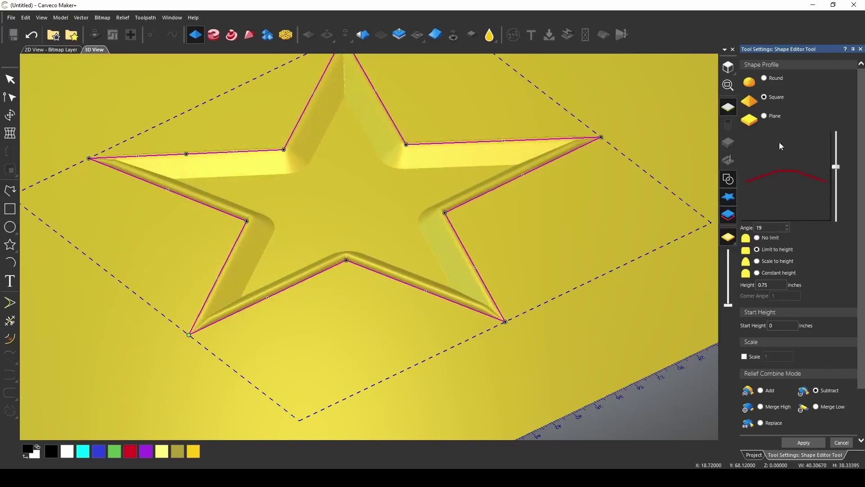
pyautogui.click(764, 116)
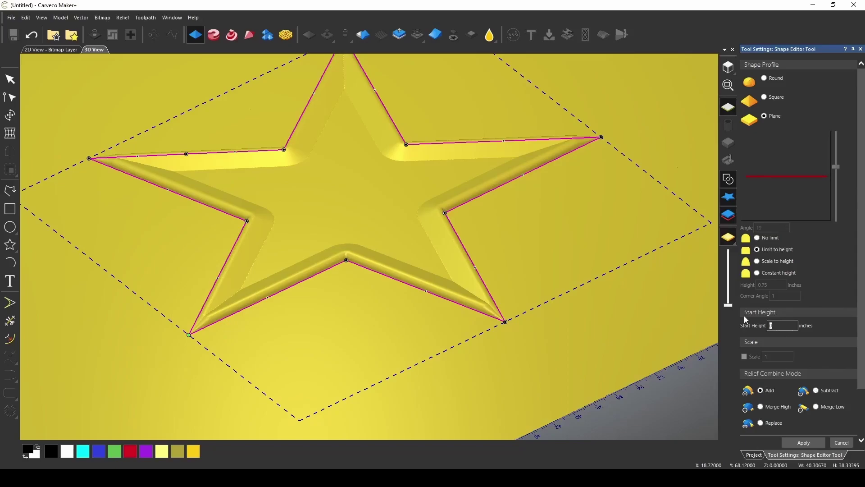
pyautogui.press('Return')
# Step: Examine the raised star's vertical side walls and rounded inner corner from low and close viewpoints
pyautogui.scroll(2, 315, 178)
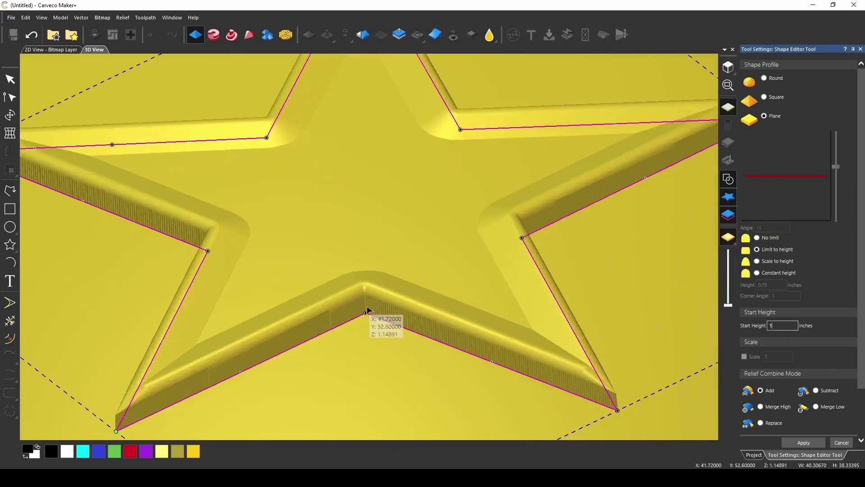
pyautogui.moveTo(364, 339); pyautogui.dragTo(374, 313)
pyautogui.scroll(-5, 377, 316)
pyautogui.scroll(5, 359, 232)
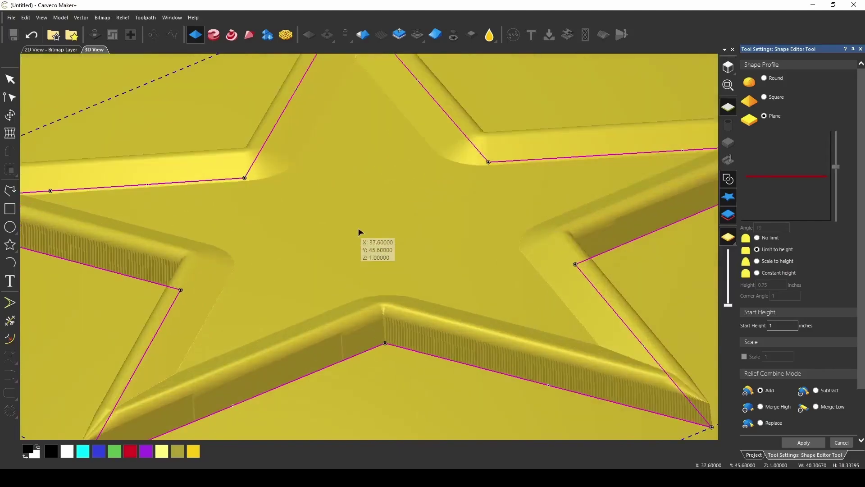
pyautogui.scroll(-5, 361, 232)
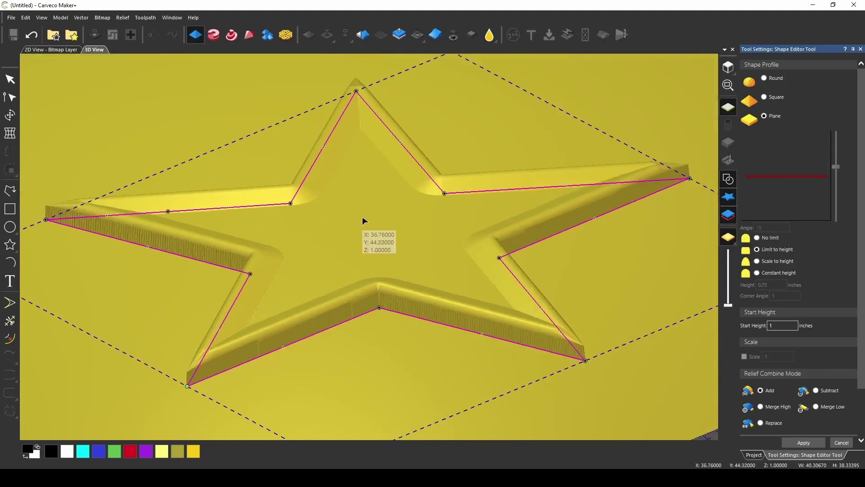
pyautogui.moveTo(362, 219); pyautogui.dragTo(365, 269)
pyautogui.scroll(5, 379, 323)
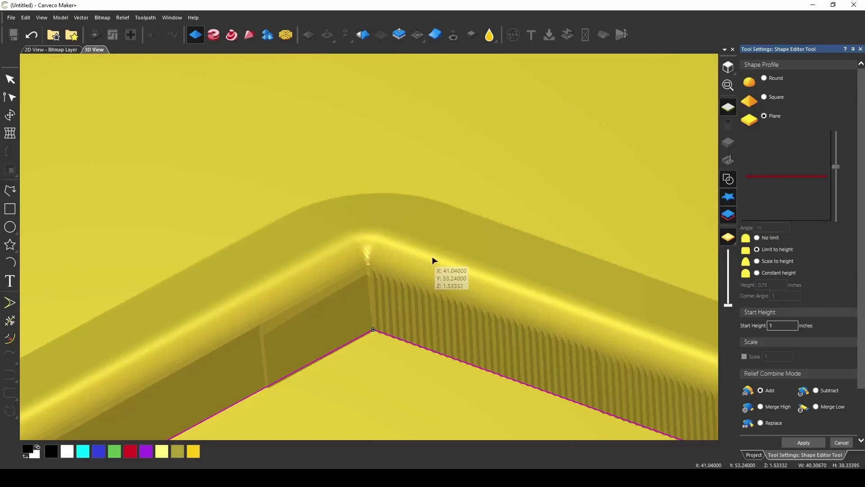
pyautogui.scroll(-5, 434, 261)
# Step: Inspect the raised star's flat recessed centre and its complete outline from above
pyautogui.moveTo(386, 299); pyautogui.dragTo(388, 196)
pyautogui.scroll(5, 543, 260)
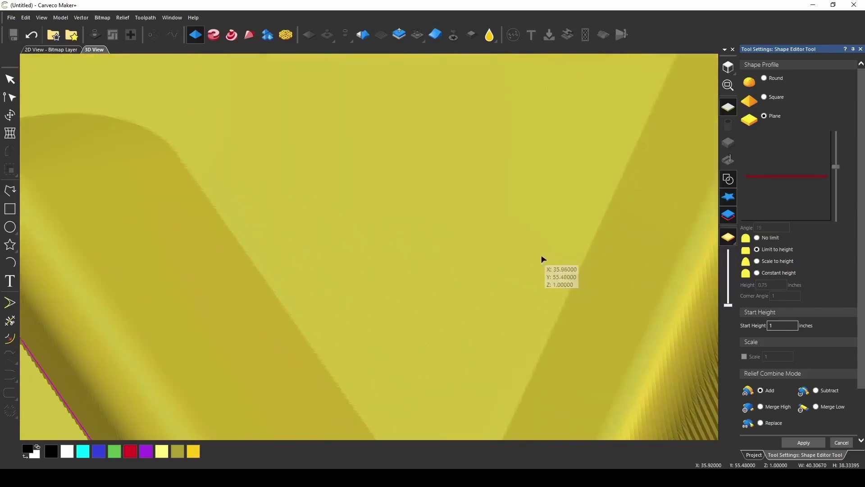
pyautogui.scroll(-5, 303, 303)
pyautogui.scroll(5, 341, 175)
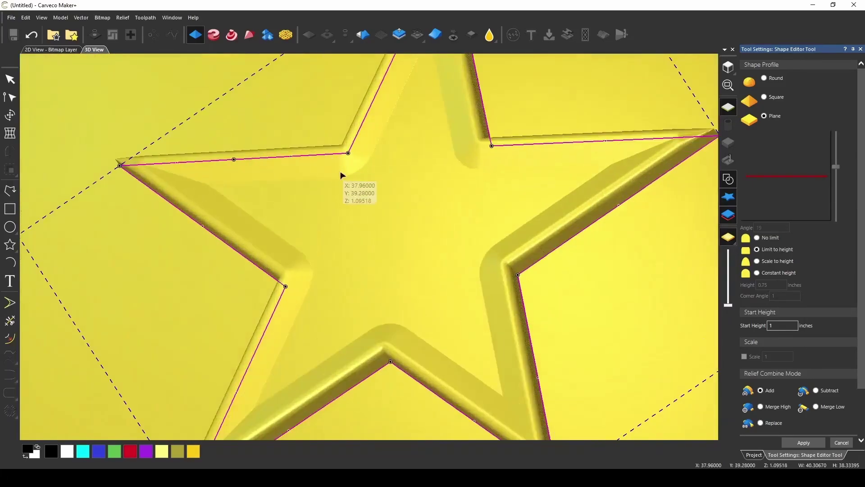
pyautogui.scroll(-5, 380, 225)
pyautogui.scroll(-3, 385, 216)
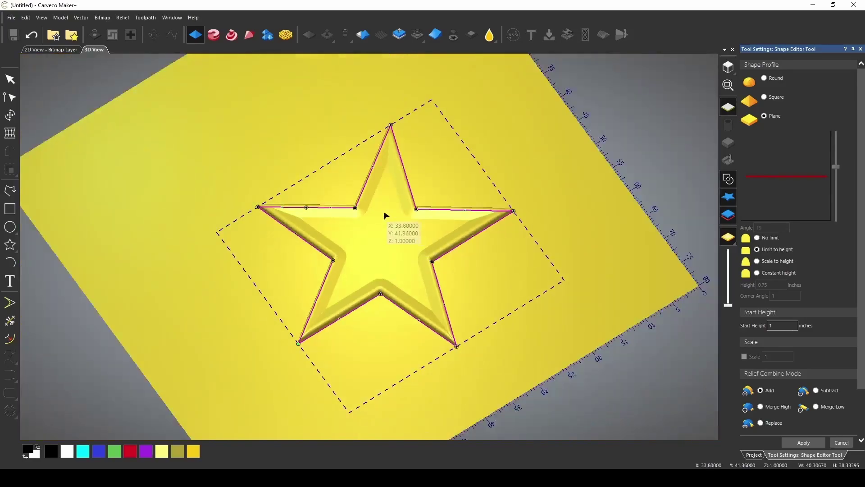
pyautogui.scroll(3, 384, 234)
pyautogui.scroll(-1, 360, 294)
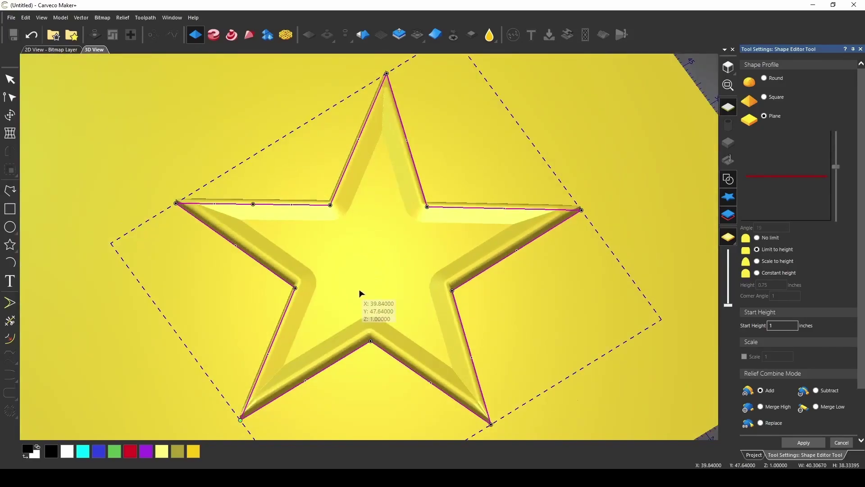